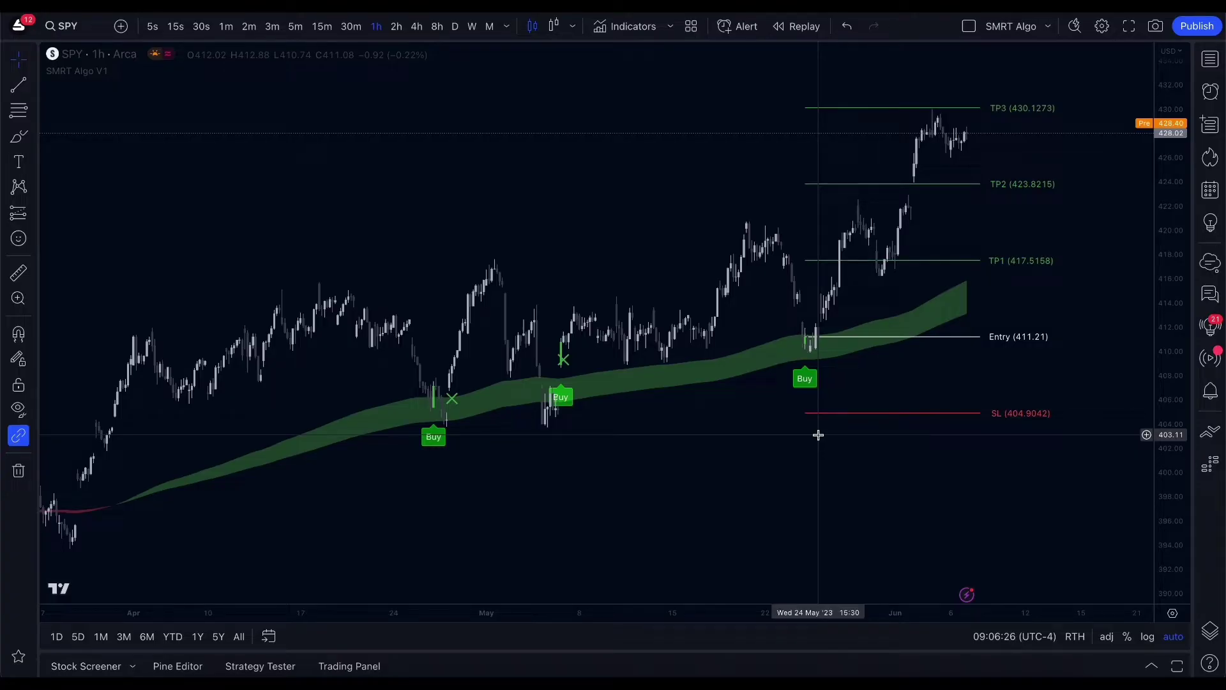
- Open the SMRT Algo V1 settings and expand the Show Confirmed Buy/Sell choices
{"action": "scroll", "coordinate": [925, 440], "scroll_direction": "down", "scroll_amount": 5}
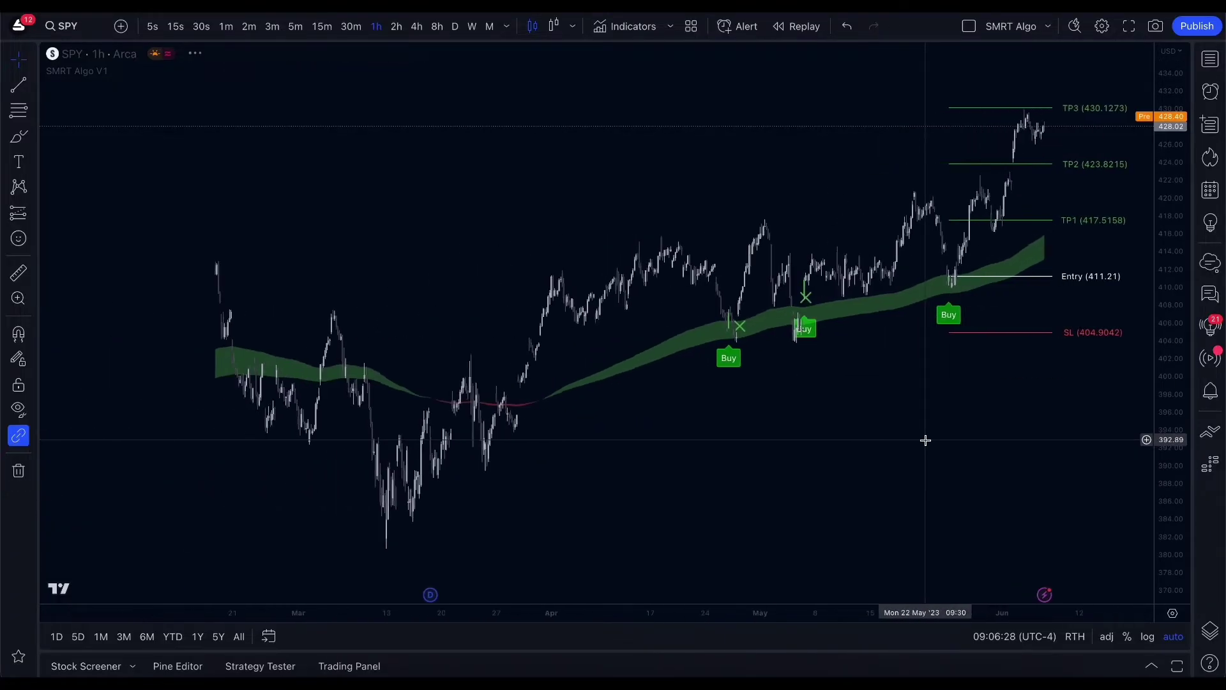
{"action": "scroll", "coordinate": [926, 440], "scroll_direction": "up", "scroll_amount": 2}
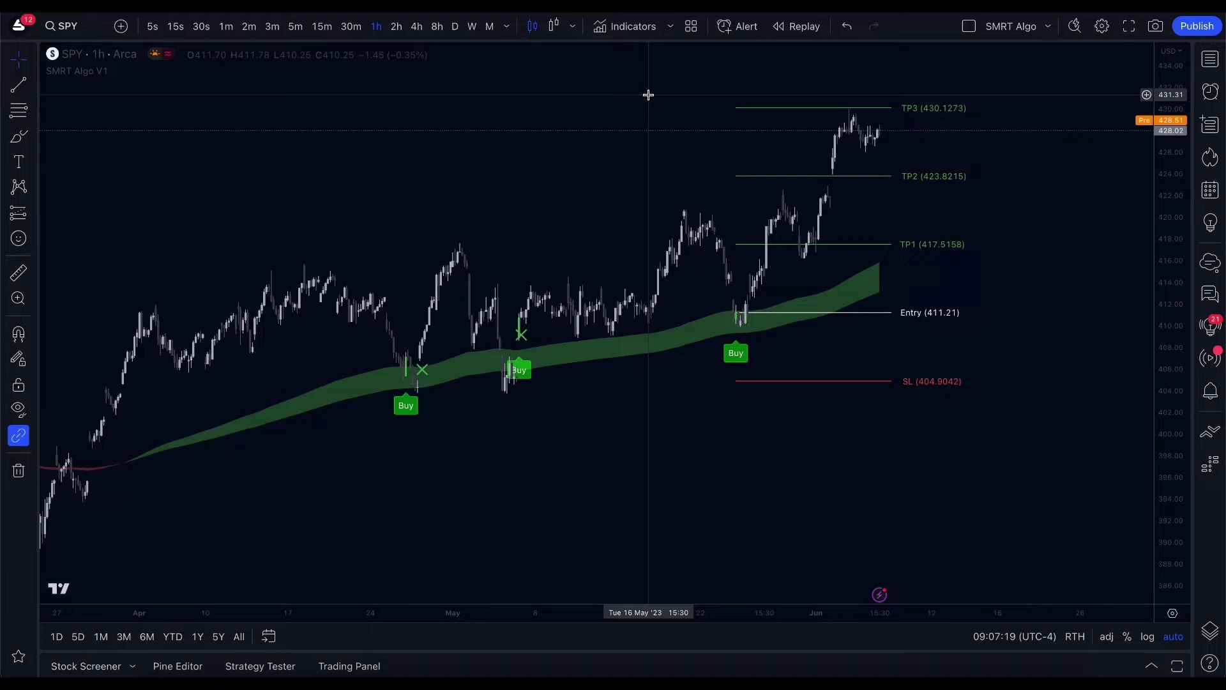
{"action": "left_click", "coordinate": [634, 28]}
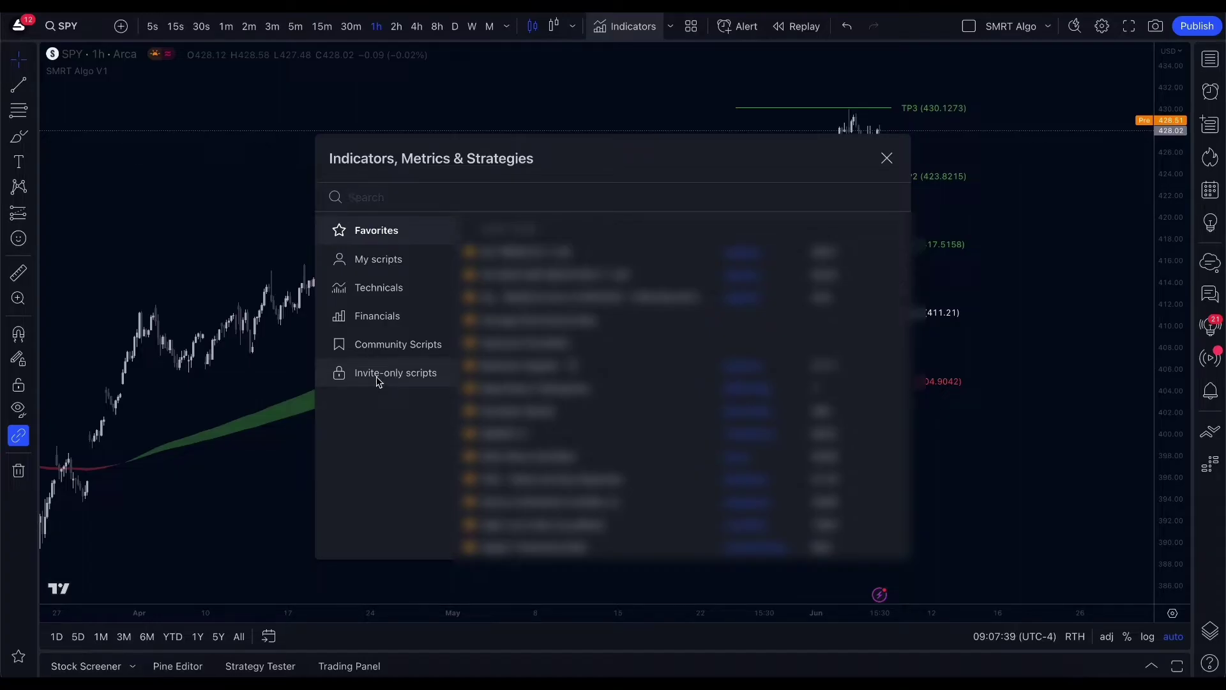
{"action": "key", "text": "Escape"}
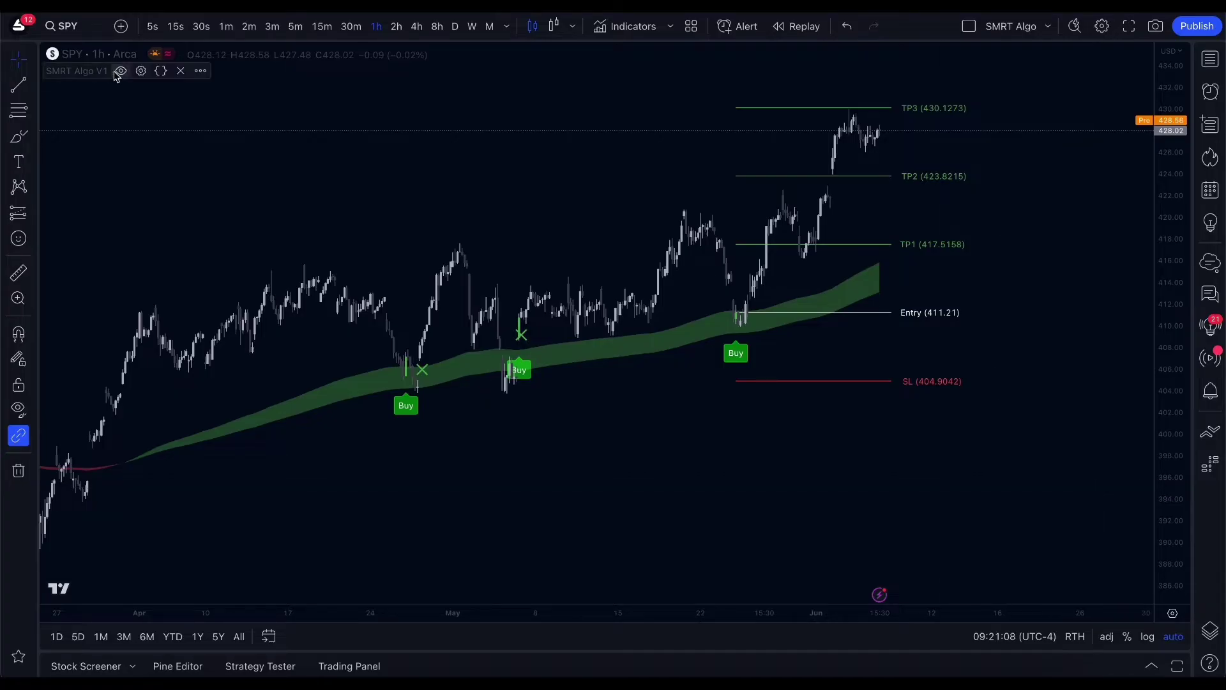
{"action": "left_click", "coordinate": [141, 71]}
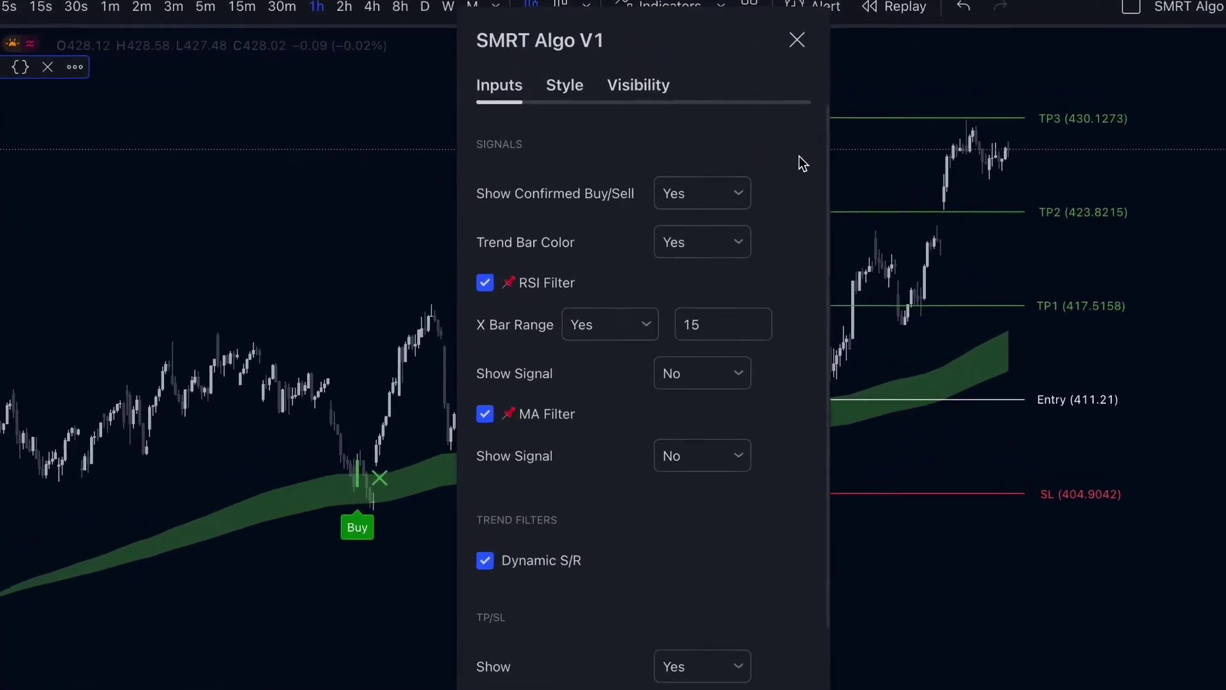
{"action": "left_click", "coordinate": [745, 193]}
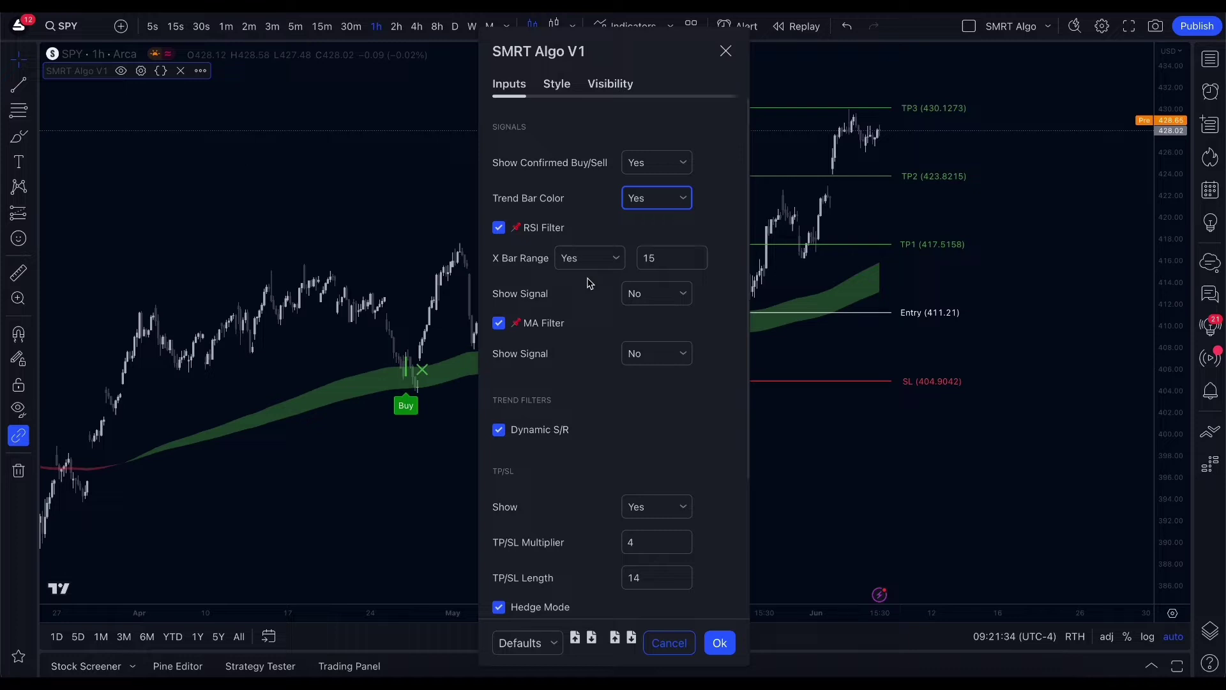
- Switch off the Dynamic S/R trend filter in SMRT Algo V1, keeping MA Filter on, and apply
{"action": "key", "text": "Escape"}
{"action": "scroll", "coordinate": [536, 348], "scroll_direction": "down", "scroll_amount": 3}
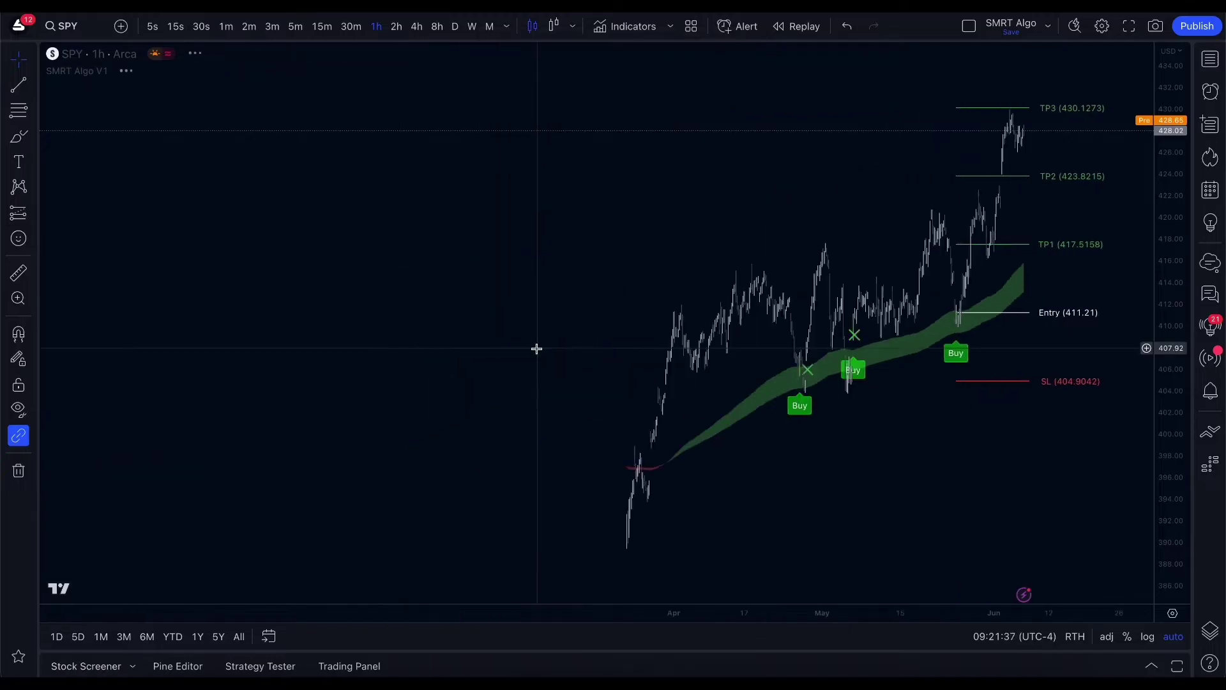
{"action": "scroll", "coordinate": [732, 444], "scroll_direction": "down", "scroll_amount": 5}
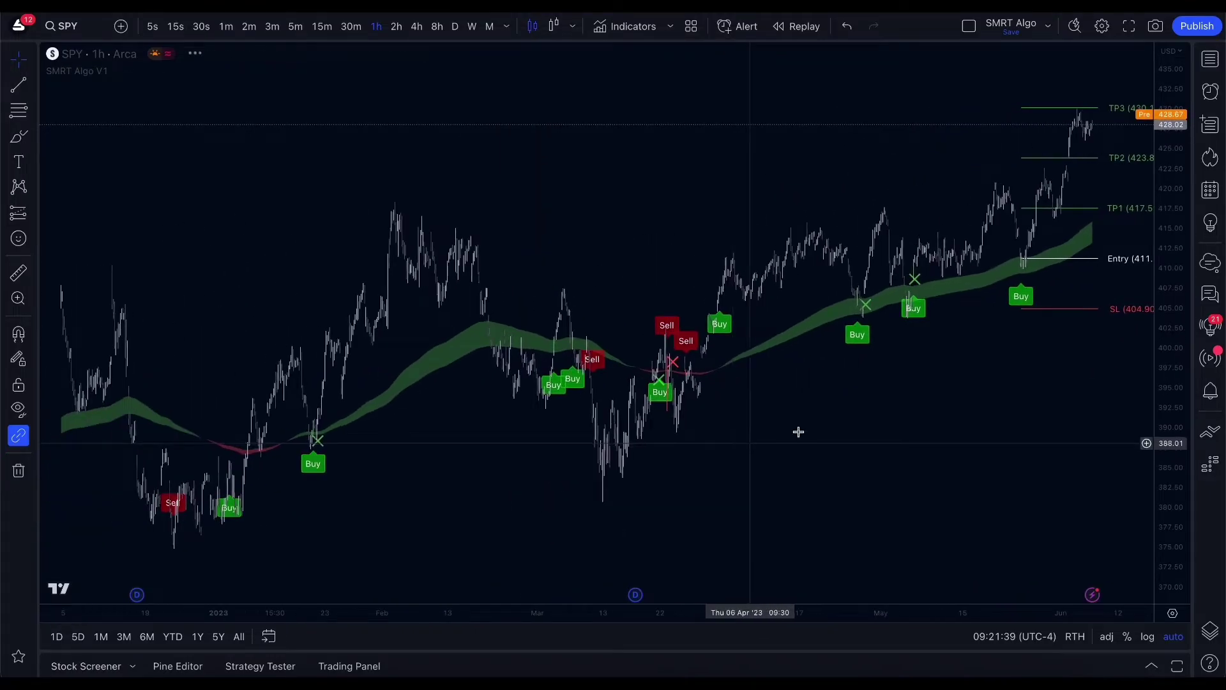
{"action": "scroll", "coordinate": [617, 173], "scroll_direction": "up", "scroll_amount": 1}
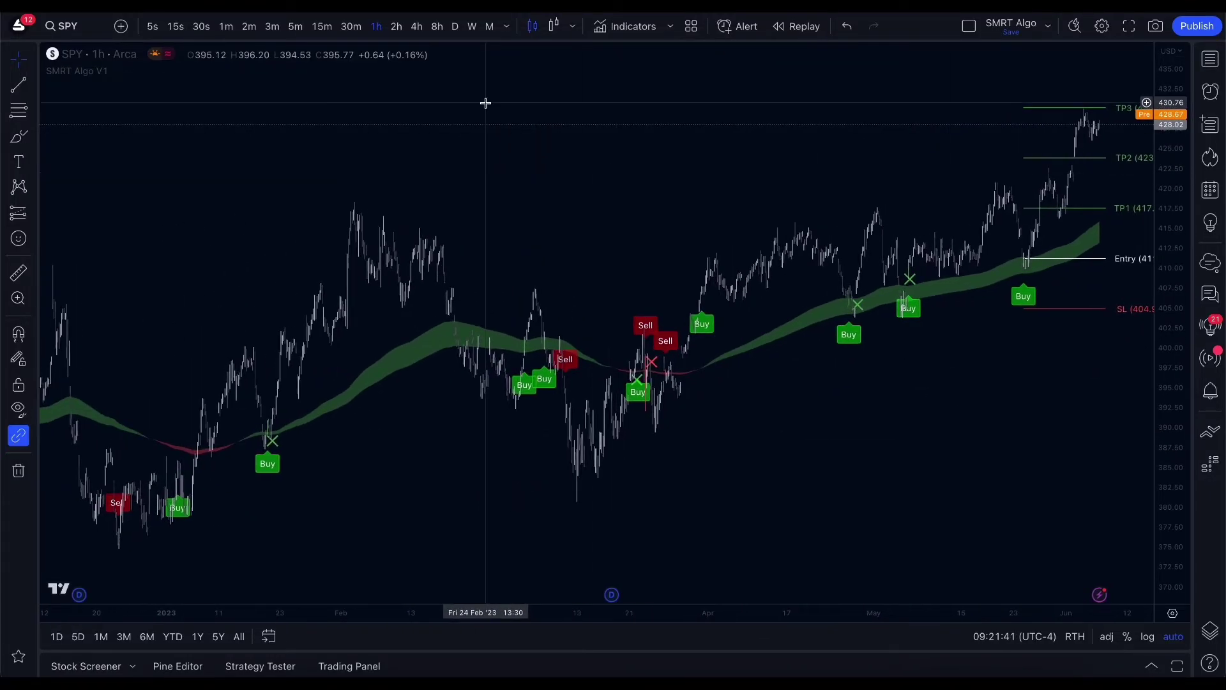
{"action": "double_click", "coordinate": [542, 345]}
{"action": "left_click", "coordinate": [543, 326]}
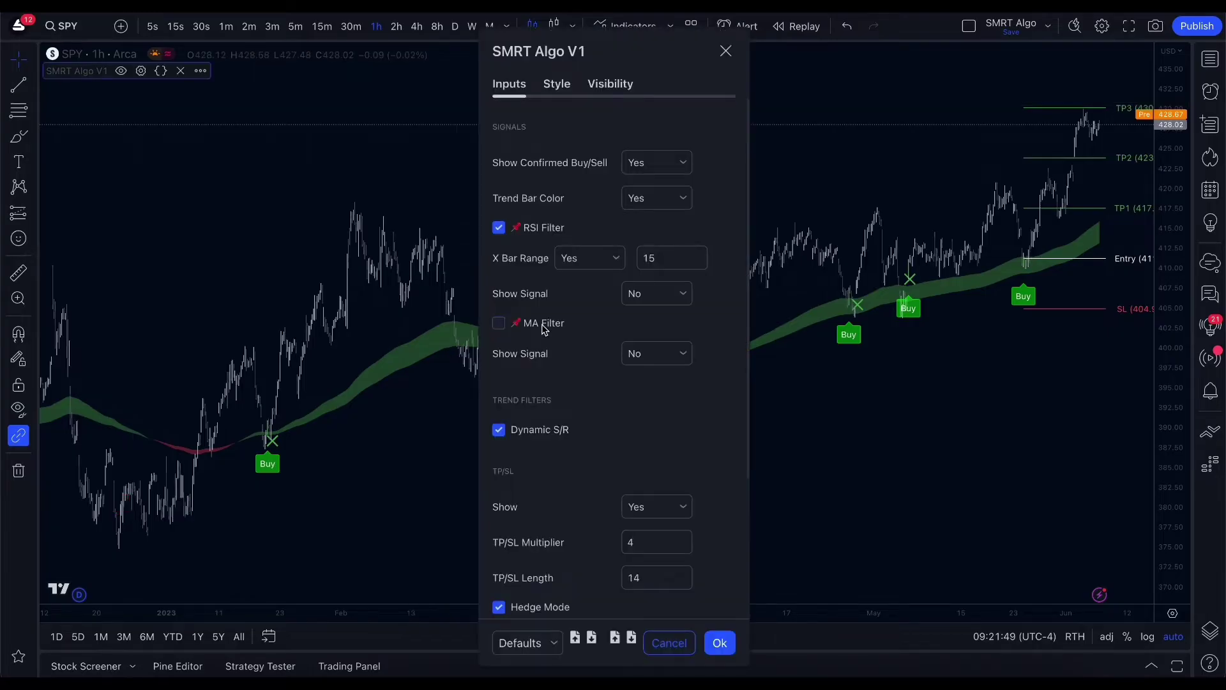
{"action": "left_click", "coordinate": [543, 324]}
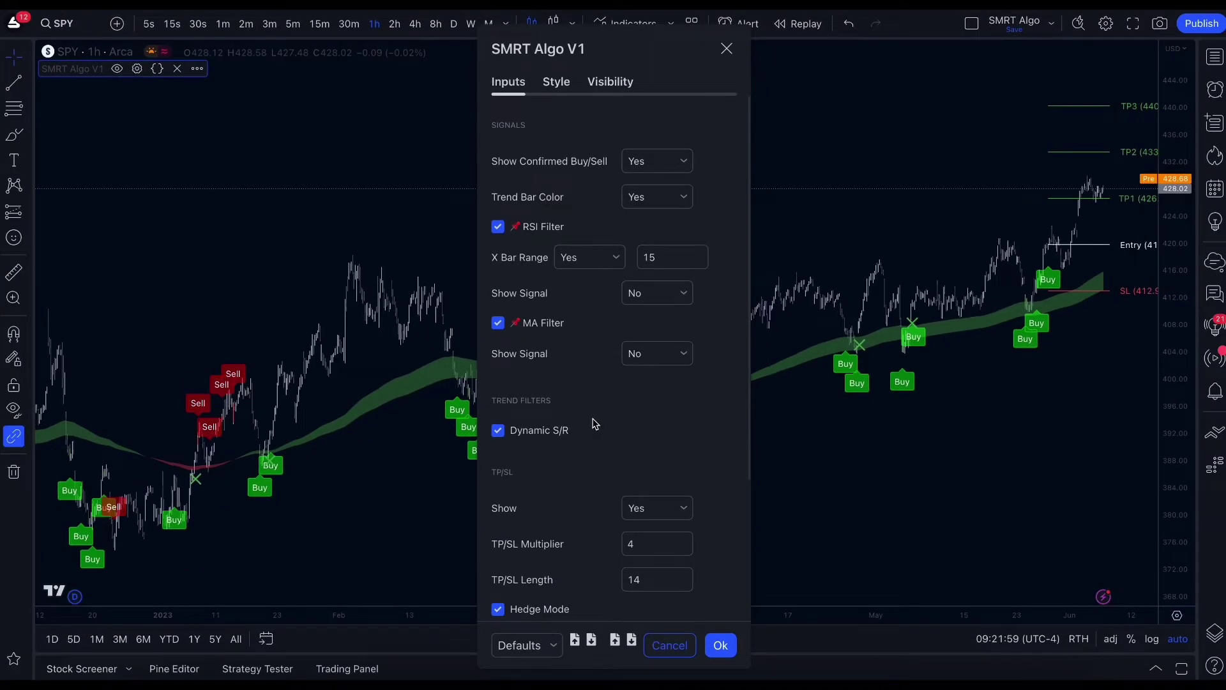
{"action": "left_click", "coordinate": [558, 430]}
{"action": "left_click", "coordinate": [929, 388]}
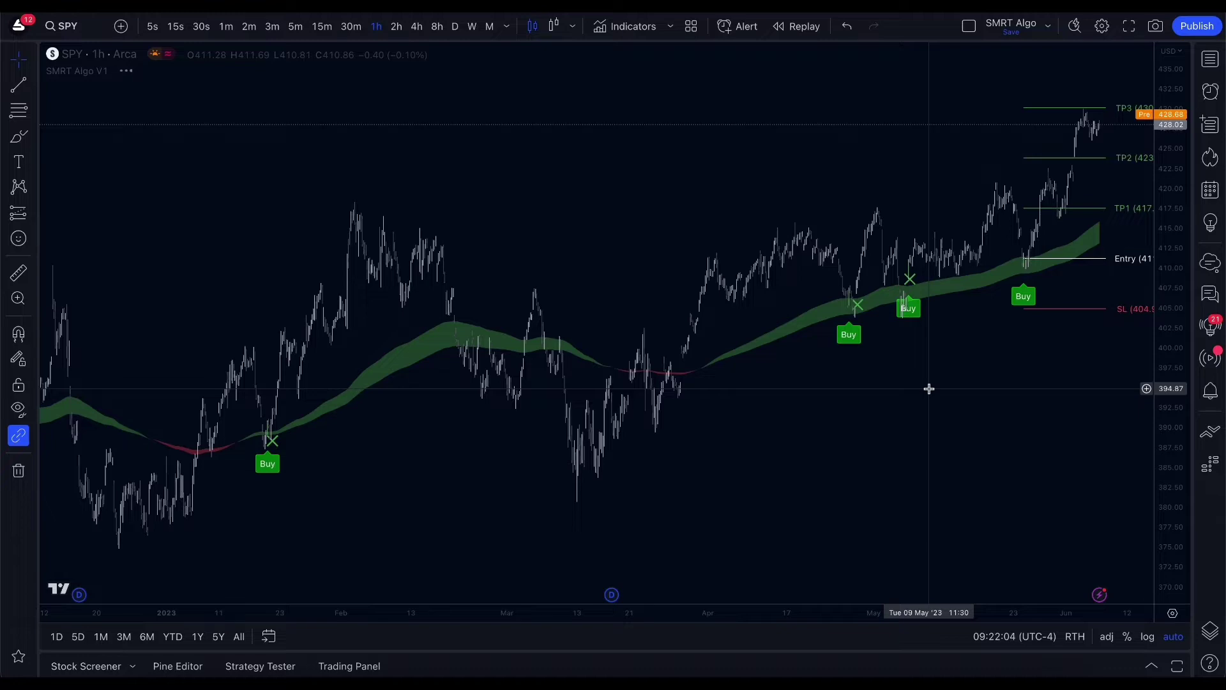
{"action": "scroll", "coordinate": [929, 389], "scroll_direction": "down", "scroll_amount": 4}
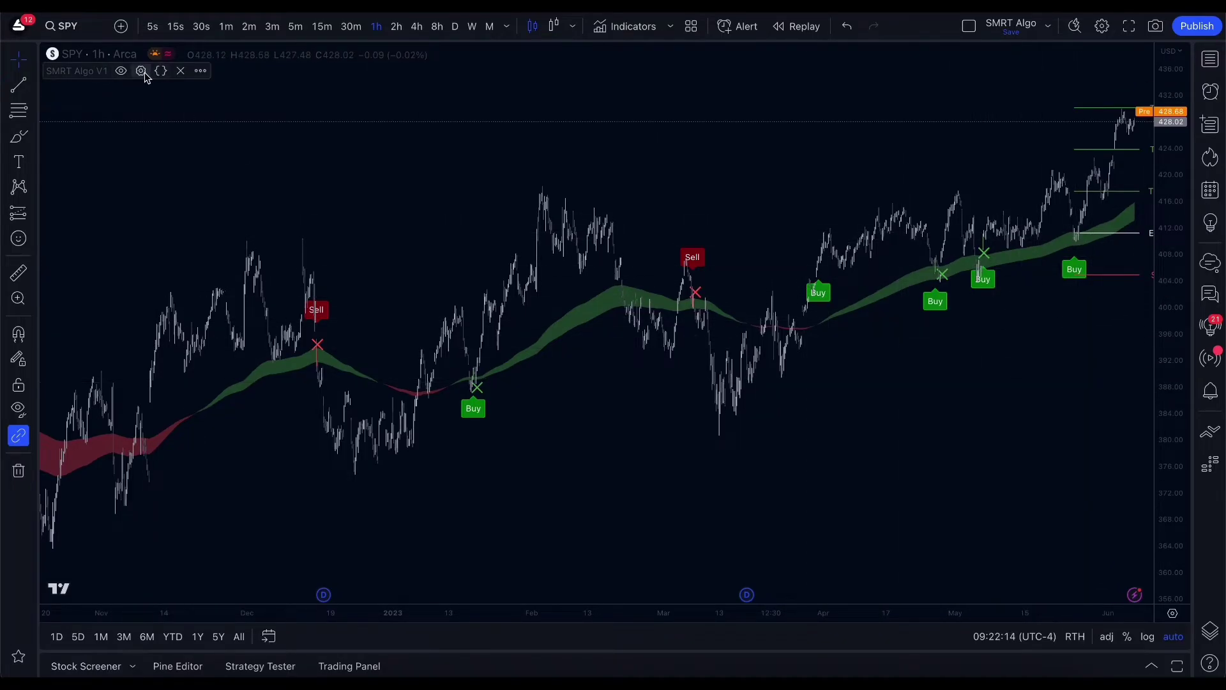
- Turn Dynamic S/R back on, keep Hedge Mode enabled, and apply the SMRT Algo V1 settings
{"action": "left_click", "coordinate": [141, 71]}
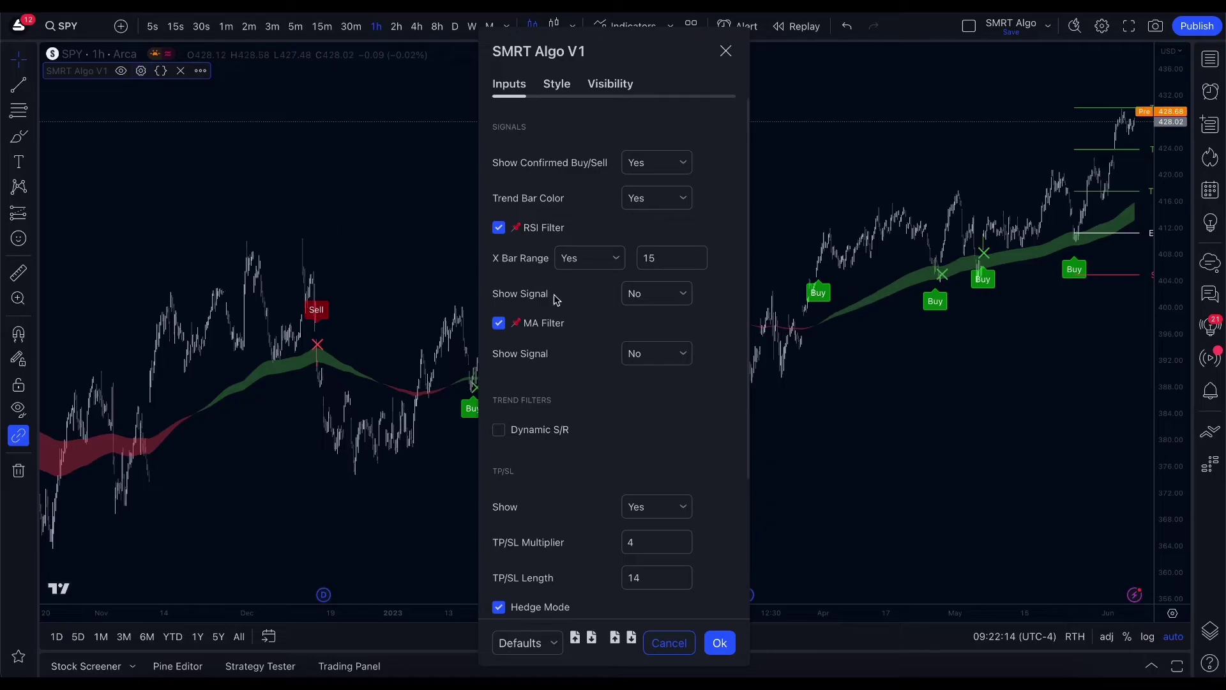
{"action": "left_click", "coordinate": [559, 432]}
{"action": "scroll", "coordinate": [682, 477], "scroll_direction": "down", "scroll_amount": 2}
{"action": "scroll", "coordinate": [682, 476], "scroll_direction": "down", "scroll_amount": 2}
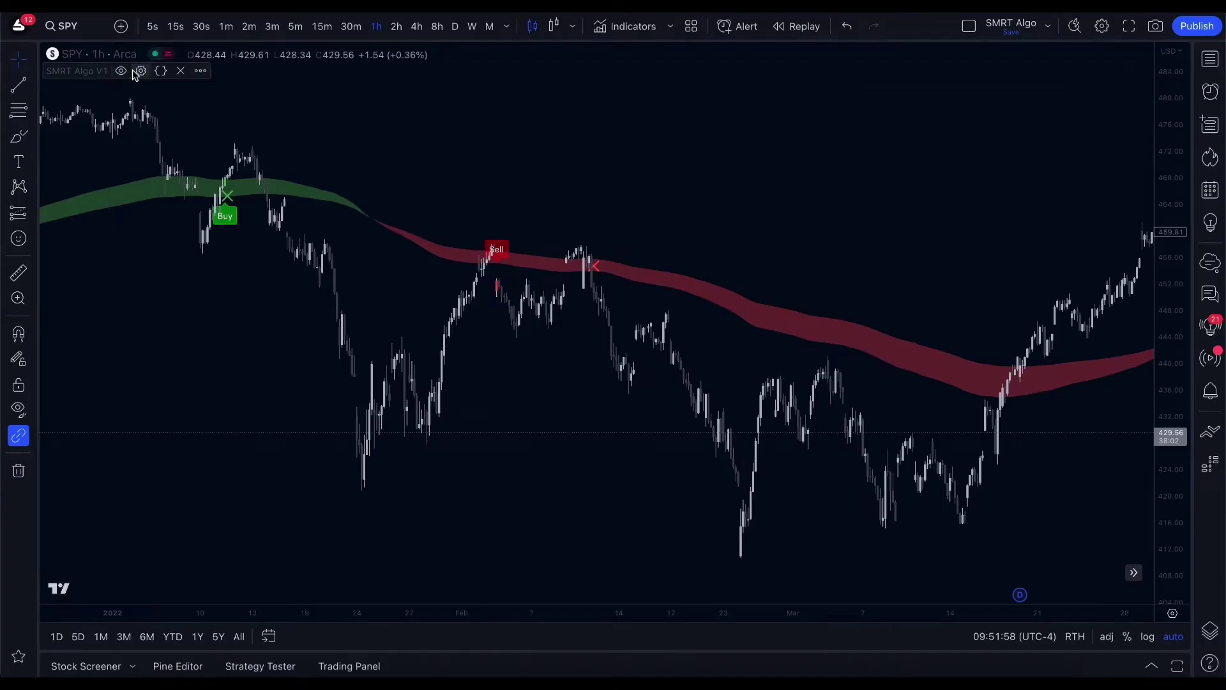
{"action": "left_click", "coordinate": [142, 70]}
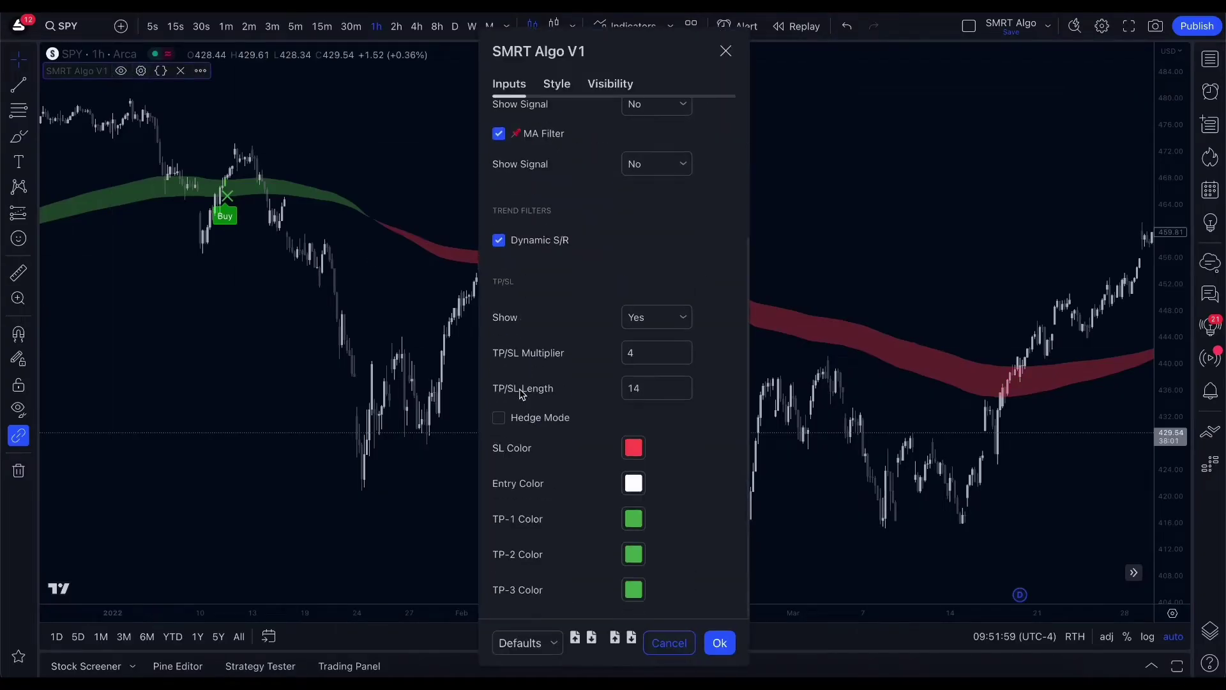
{"action": "left_click", "coordinate": [535, 420]}
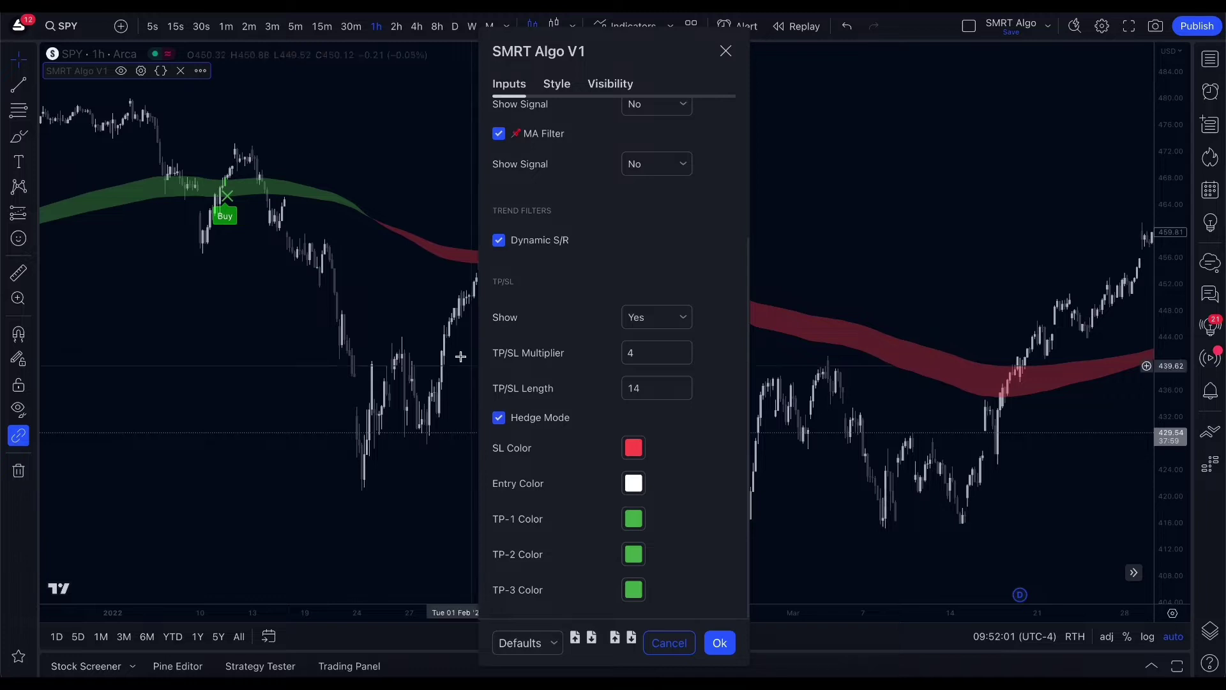
{"action": "left_click", "coordinate": [420, 315]}
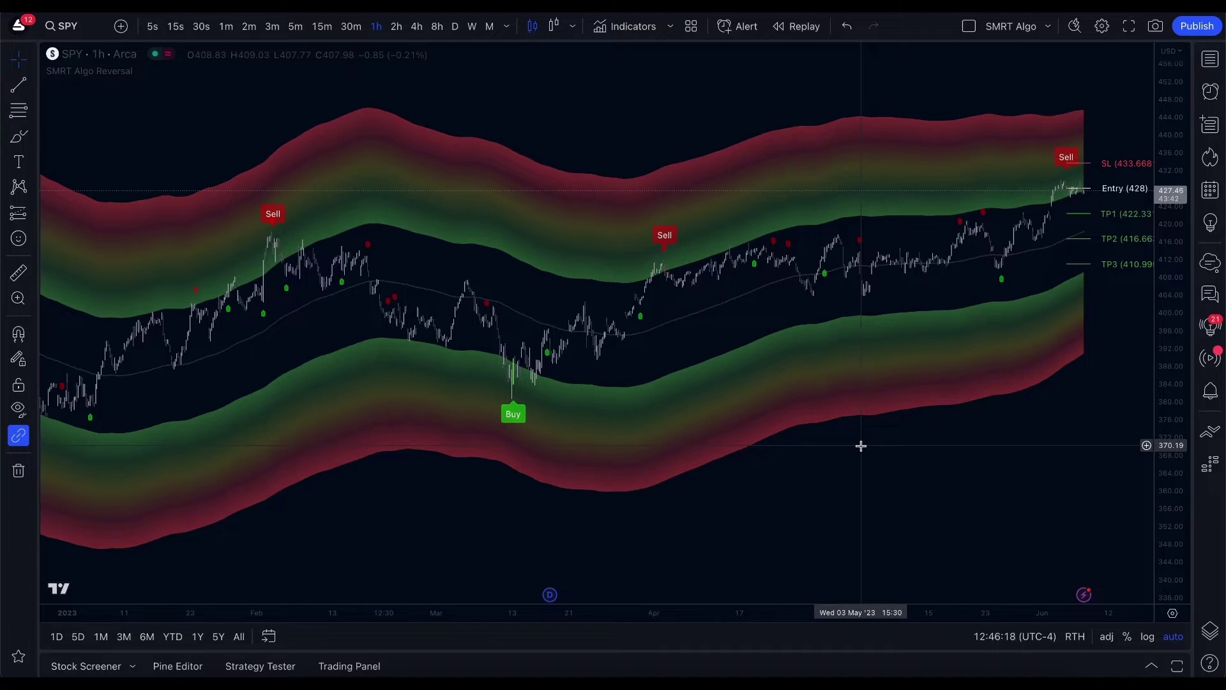
{"action": "scroll", "coordinate": [262, 258], "scroll_direction": "up", "scroll_amount": 5}
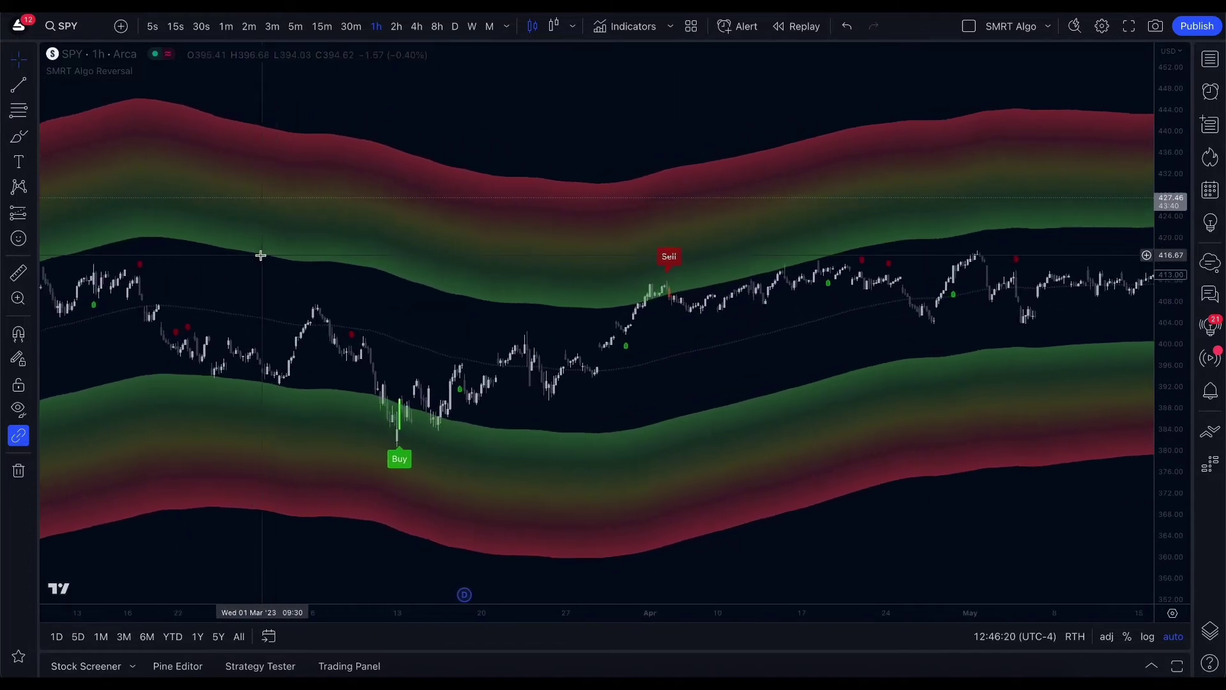
{"action": "scroll", "coordinate": [262, 259], "scroll_direction": "up", "scroll_amount": 3}
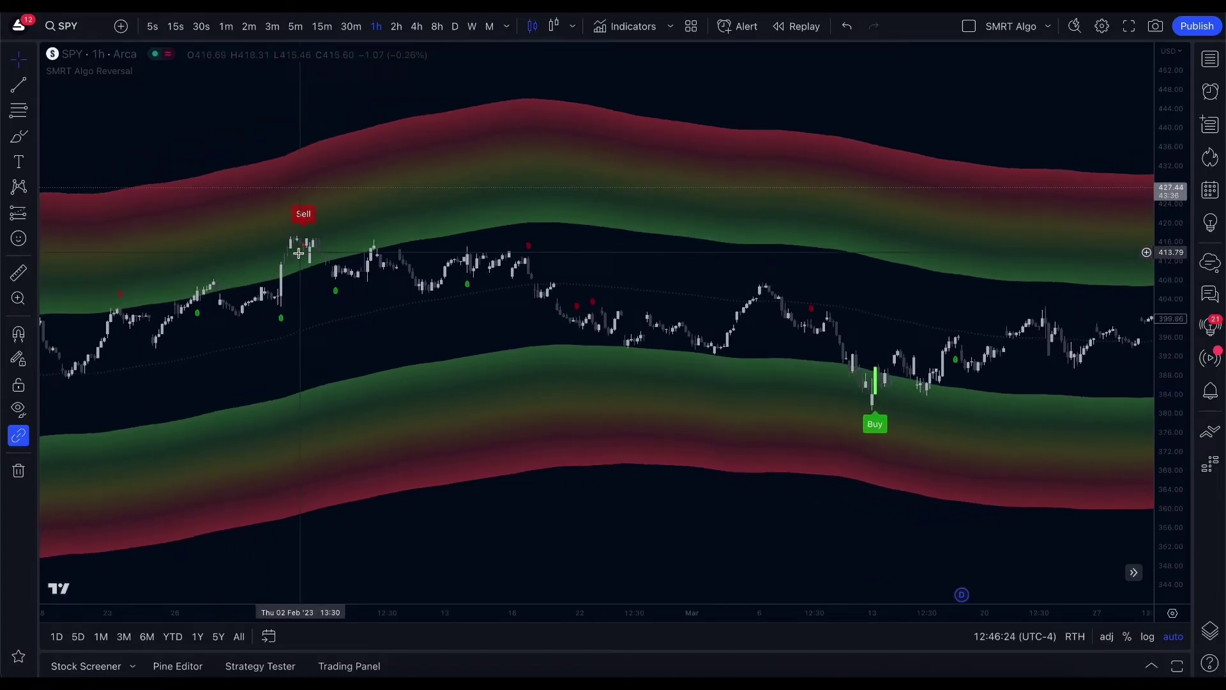
{"action": "scroll", "coordinate": [816, 476], "scroll_direction": "down", "scroll_amount": 2}
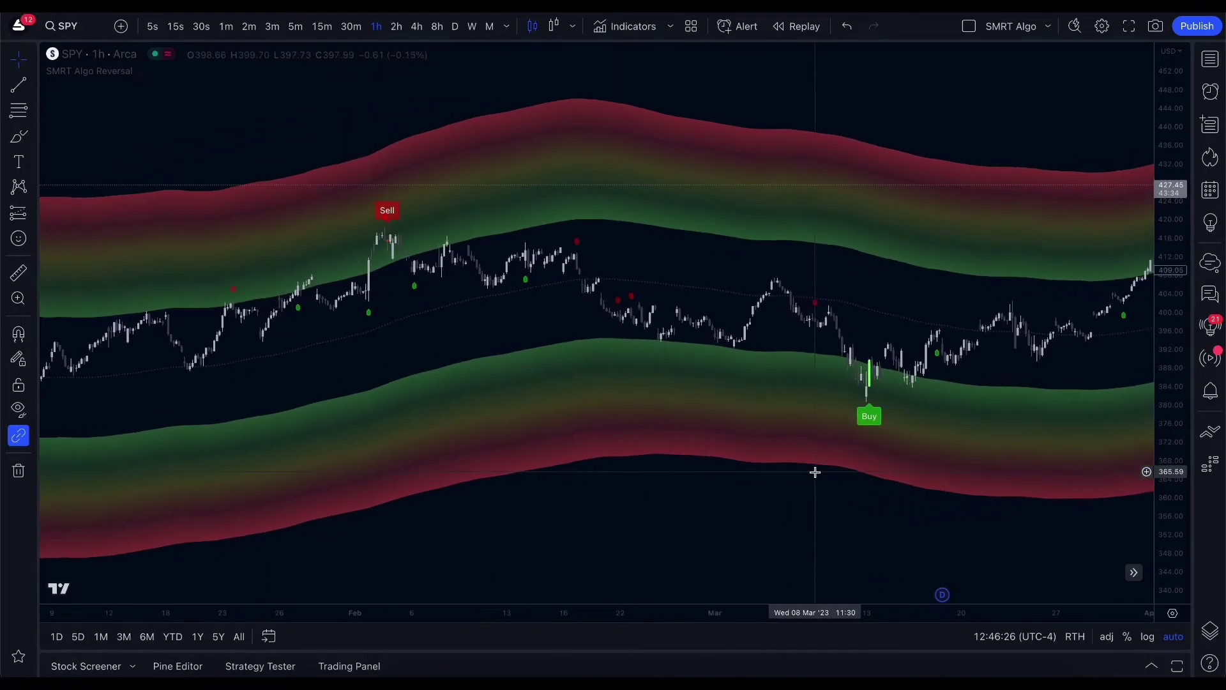
{"action": "scroll", "coordinate": [814, 472], "scroll_direction": "right", "scroll_amount": 5}
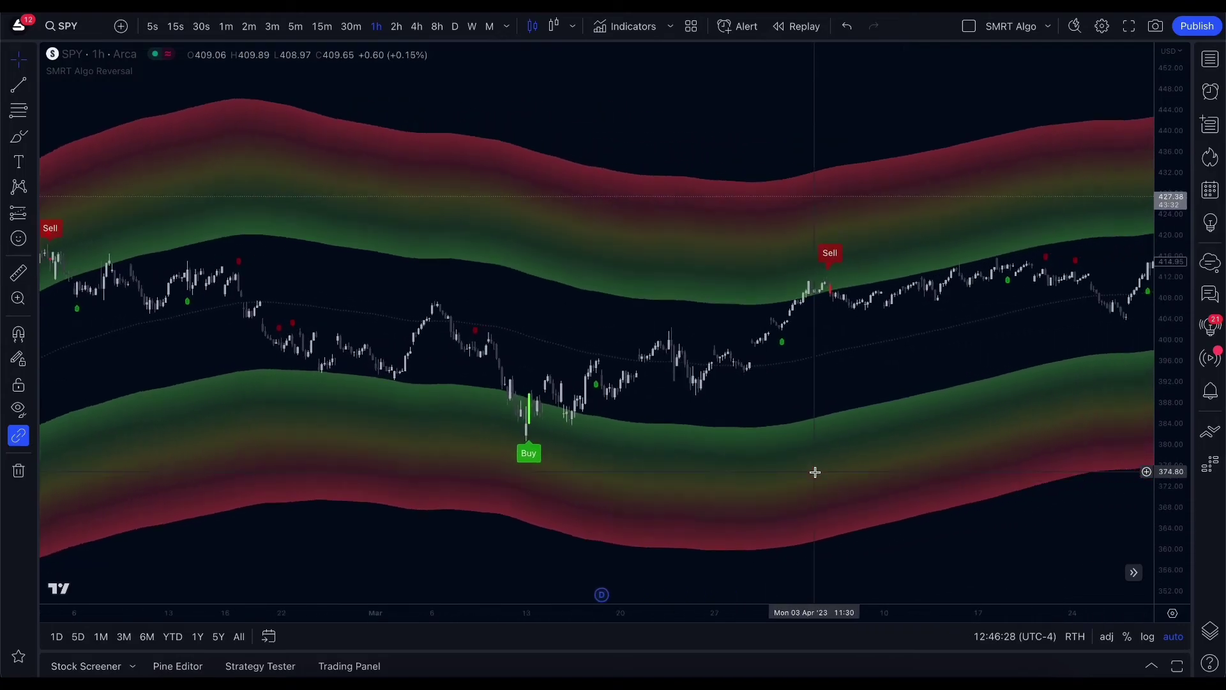
{"action": "scroll", "coordinate": [815, 472], "scroll_direction": "right", "scroll_amount": 2}
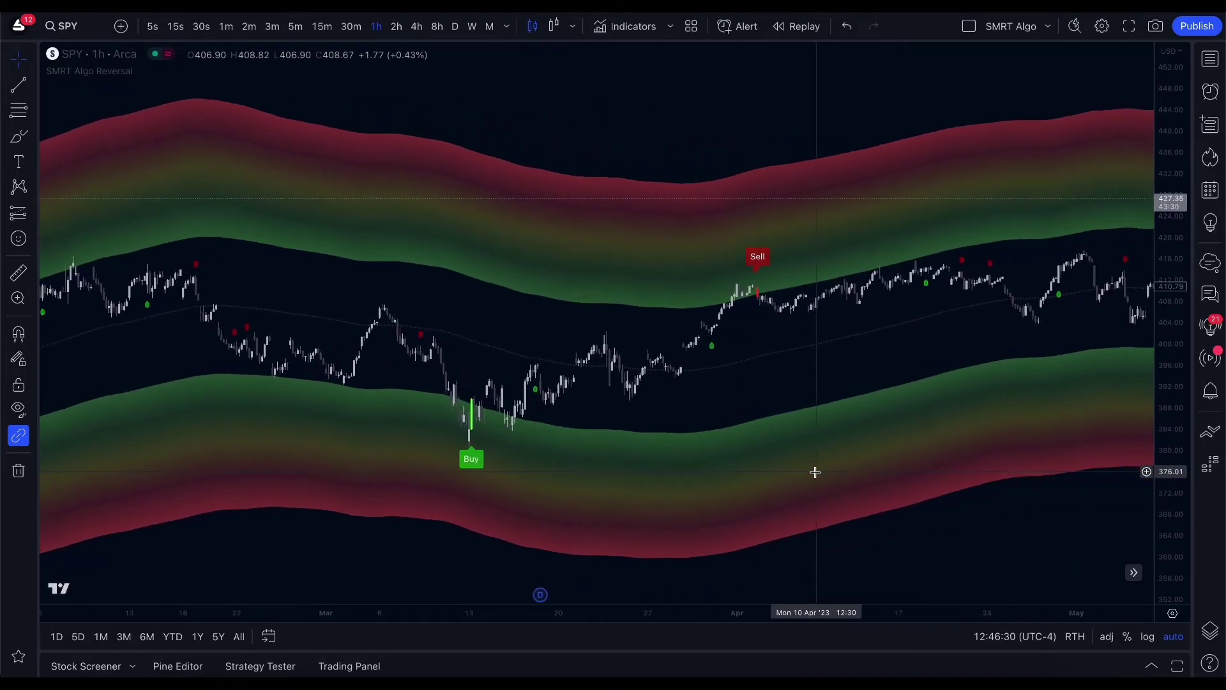
{"action": "scroll", "coordinate": [815, 472], "scroll_direction": "down", "scroll_amount": 2}
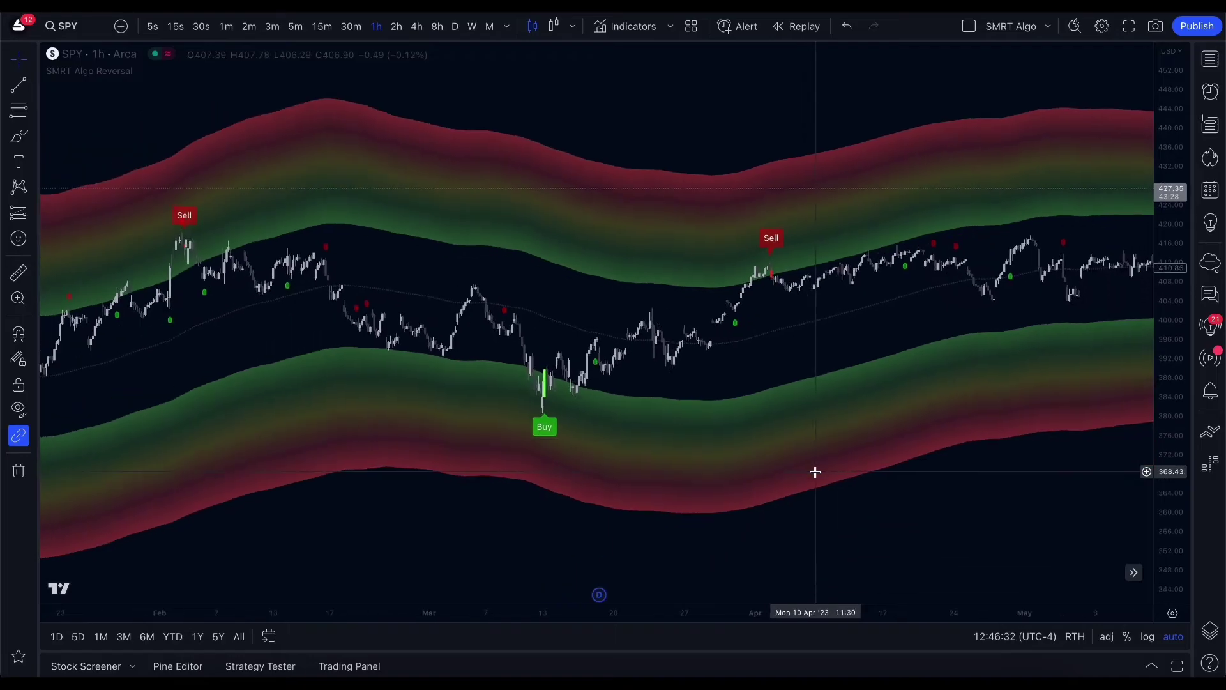
{"action": "scroll", "coordinate": [815, 472], "scroll_direction": "right", "scroll_amount": 3}
{"action": "scroll", "coordinate": [814, 472], "scroll_direction": "right", "scroll_amount": 4}
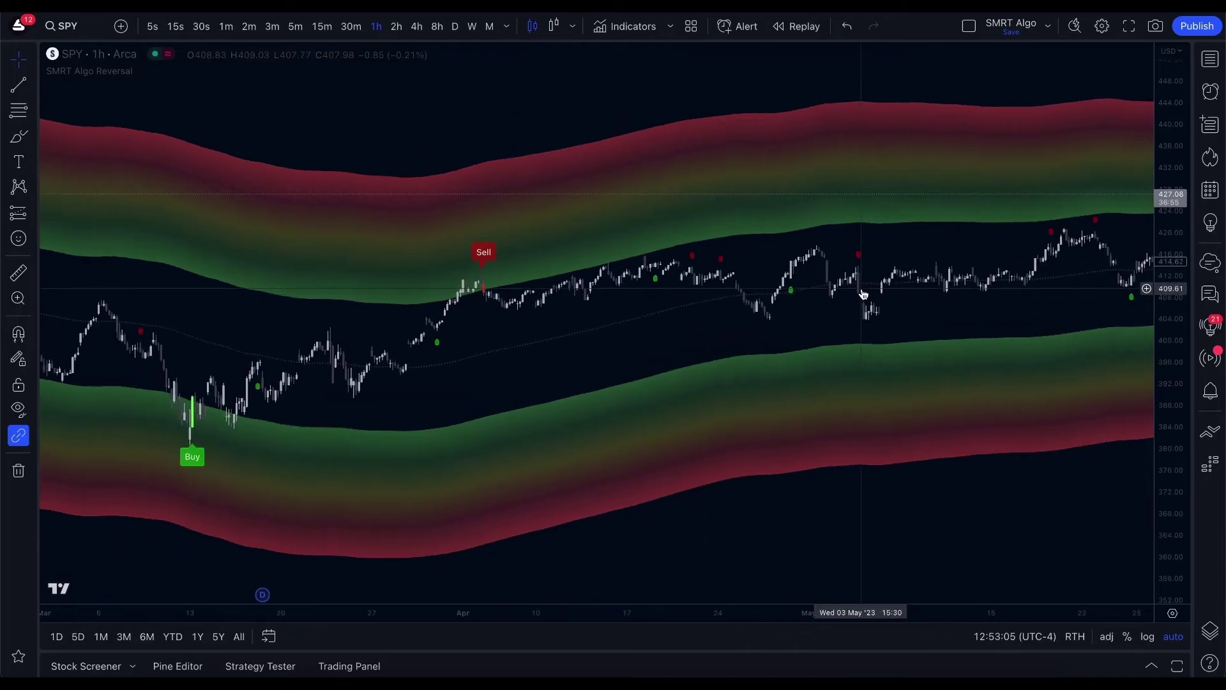
{"action": "scroll", "coordinate": [766, 259], "scroll_direction": "left", "scroll_amount": 5}
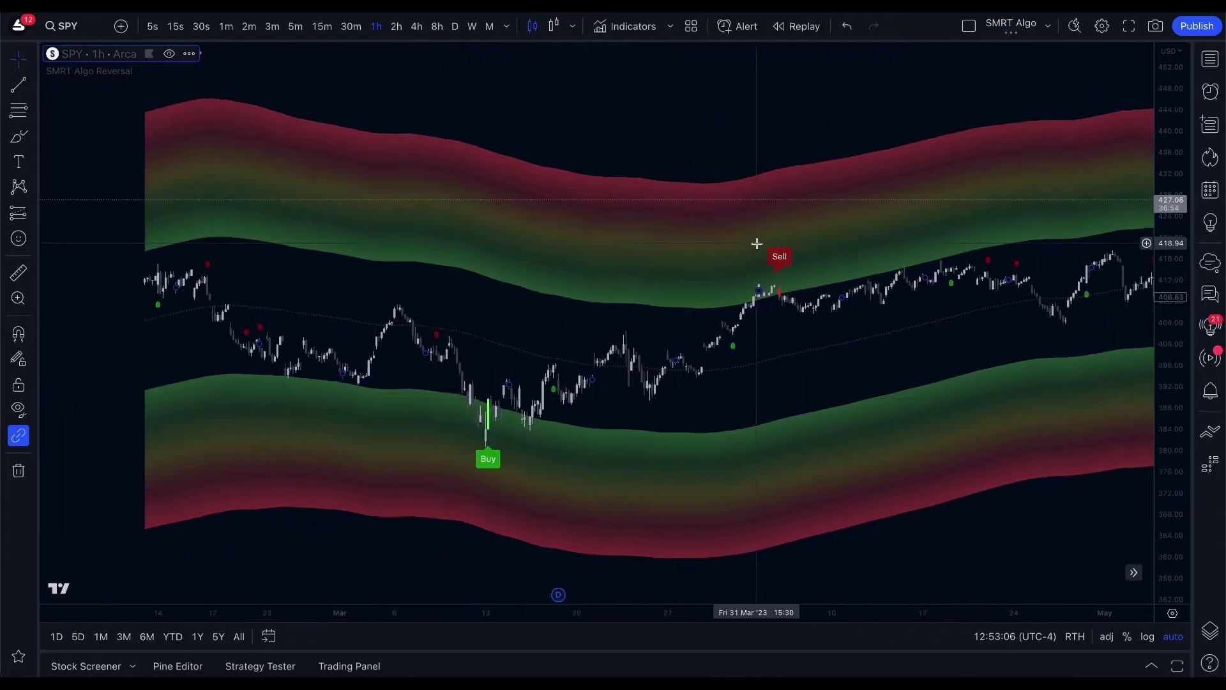
{"action": "scroll", "coordinate": [580, 287], "scroll_direction": "left", "scroll_amount": 6}
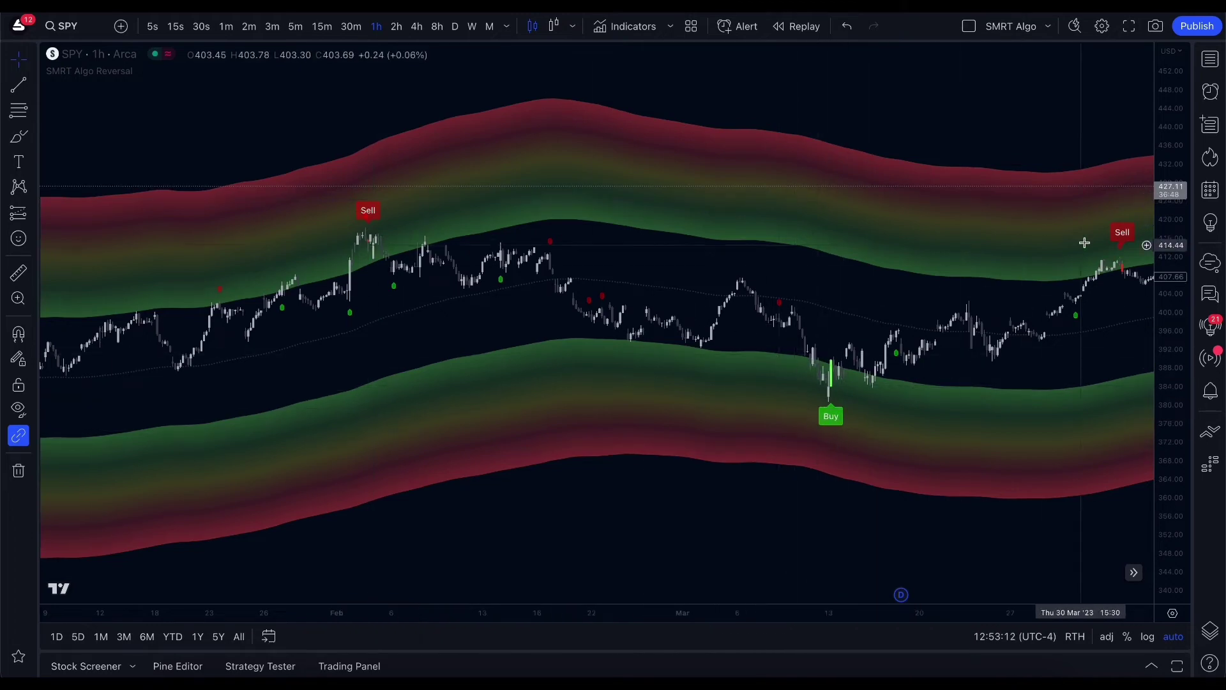
{"action": "scroll", "coordinate": [1085, 228], "scroll_direction": "right", "scroll_amount": 8}
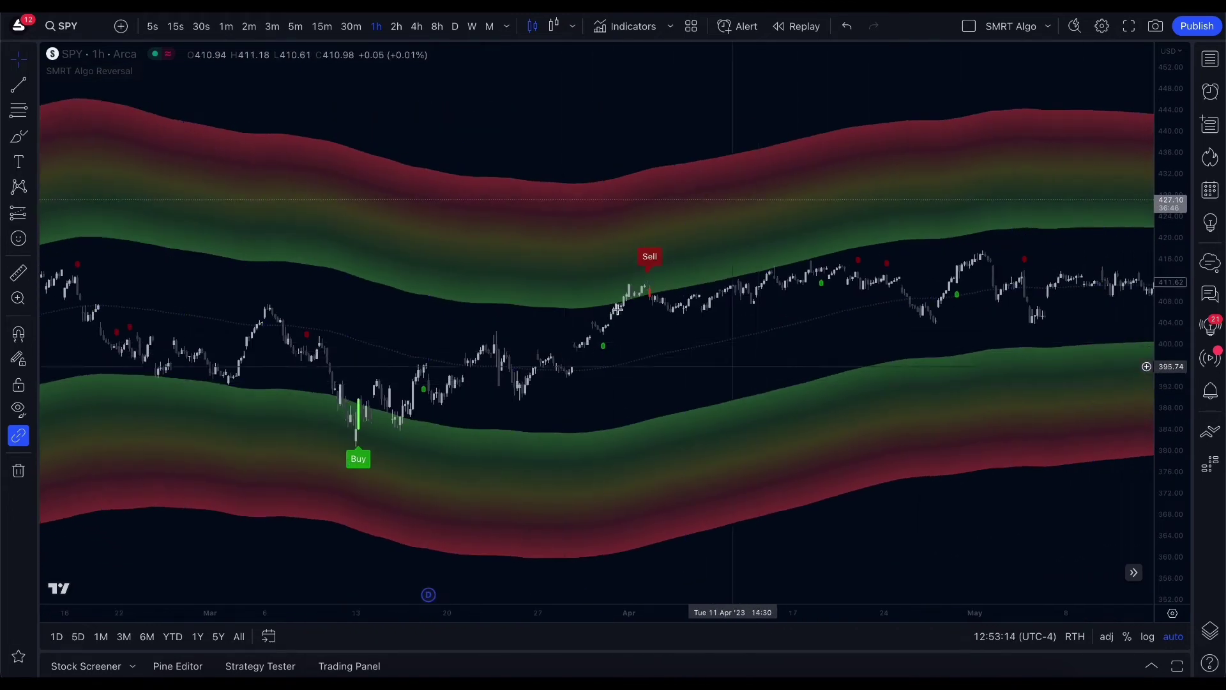
{"action": "left_click", "coordinate": [166, 72]}
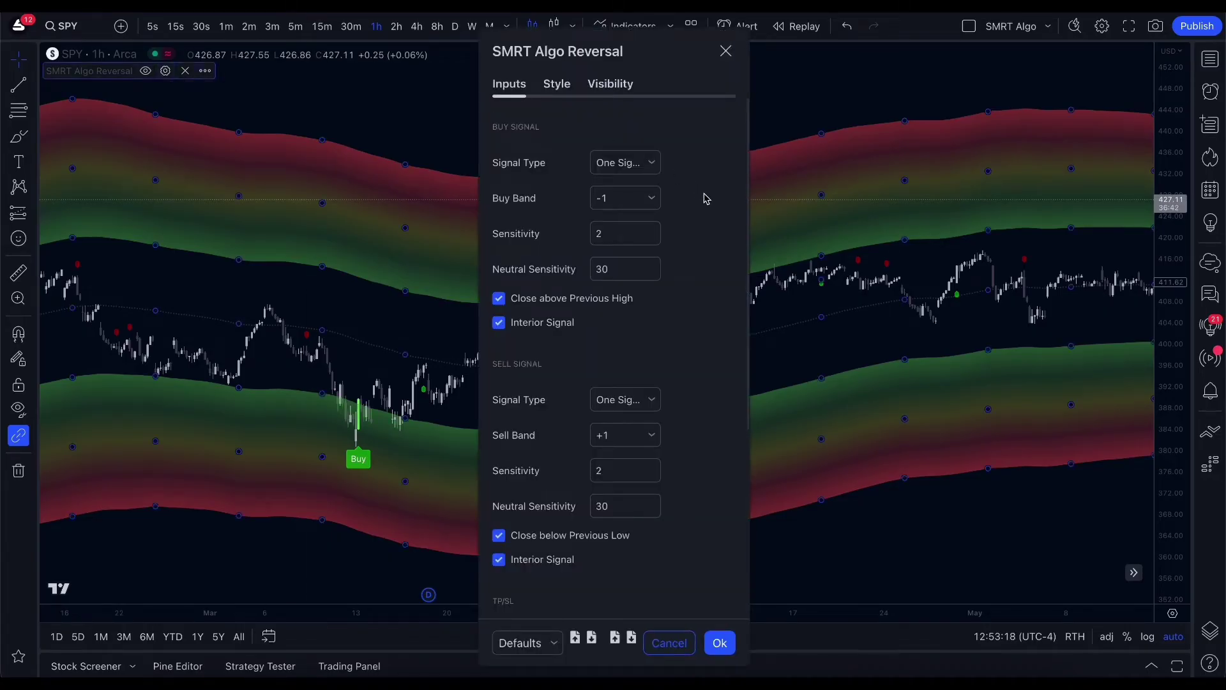
{"action": "scroll", "coordinate": [717, 256], "scroll_direction": "down", "scroll_amount": 5}
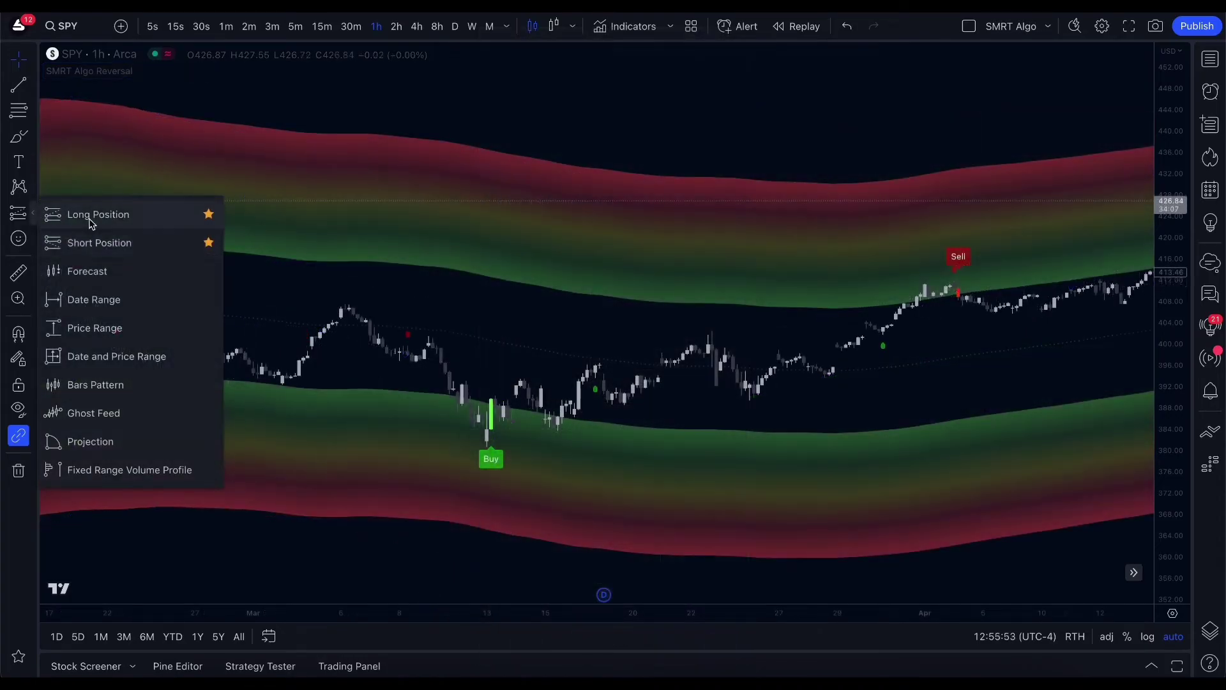
- Draw a Long Position at the March Buy bar with a raised target, extended into April
{"action": "left_click", "coordinate": [447, 355]}
{"action": "left_click", "coordinate": [490, 398]}
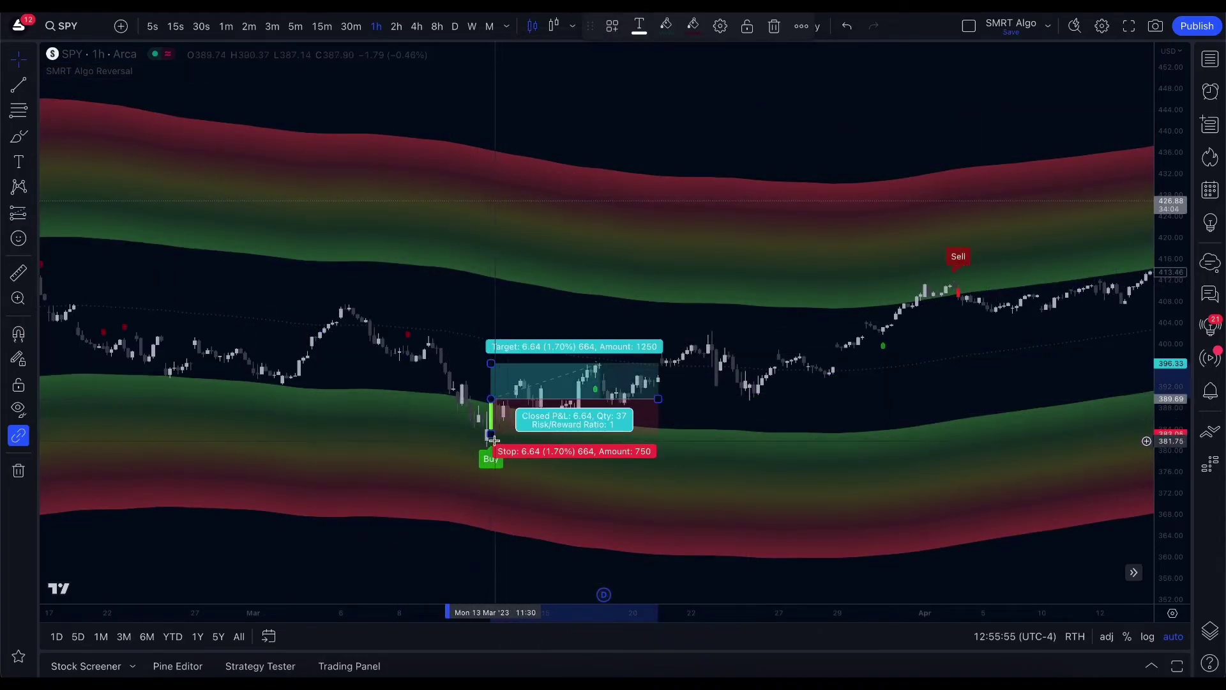
{"action": "mouse_move", "coordinate": [490, 434]}
{"action": "left_mouse_down"}
{"action": "mouse_move", "coordinate": [488, 493]}
{"action": "mouse_move", "coordinate": [489, 461]}
{"action": "left_mouse_up"}
{"action": "left_click_drag", "start_coordinate": [505, 363], "coordinate": [534, 298]}
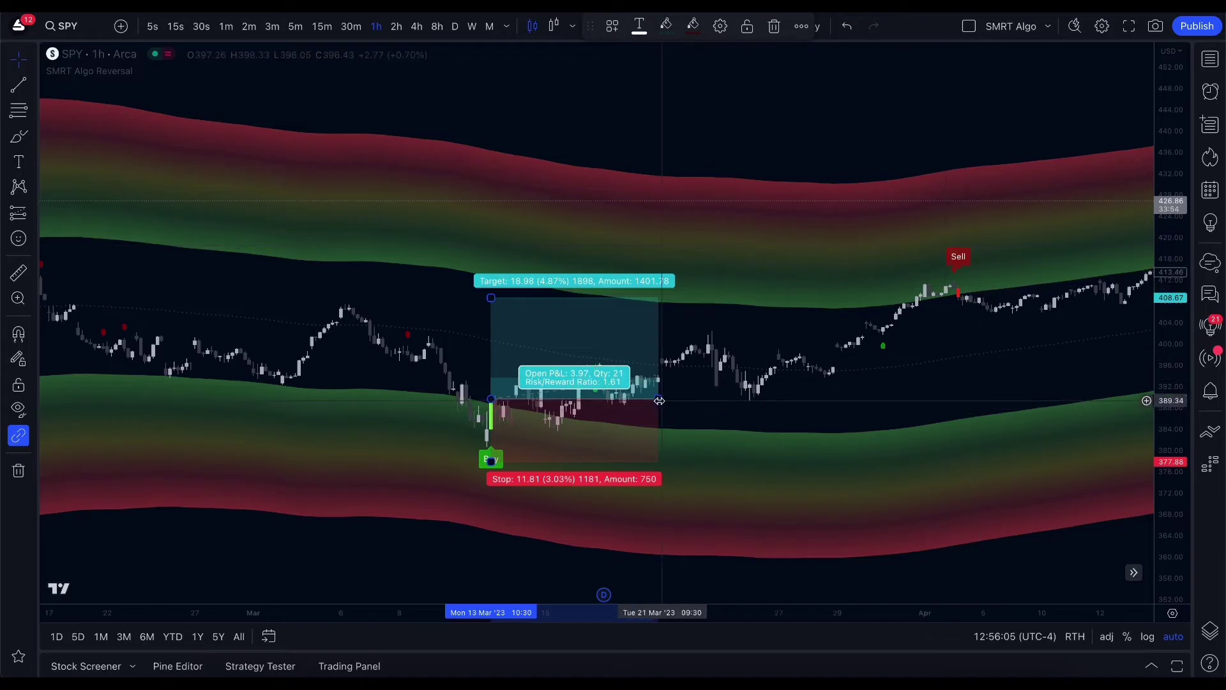
{"action": "left_click_drag", "start_coordinate": [658, 399], "coordinate": [1017, 385]}
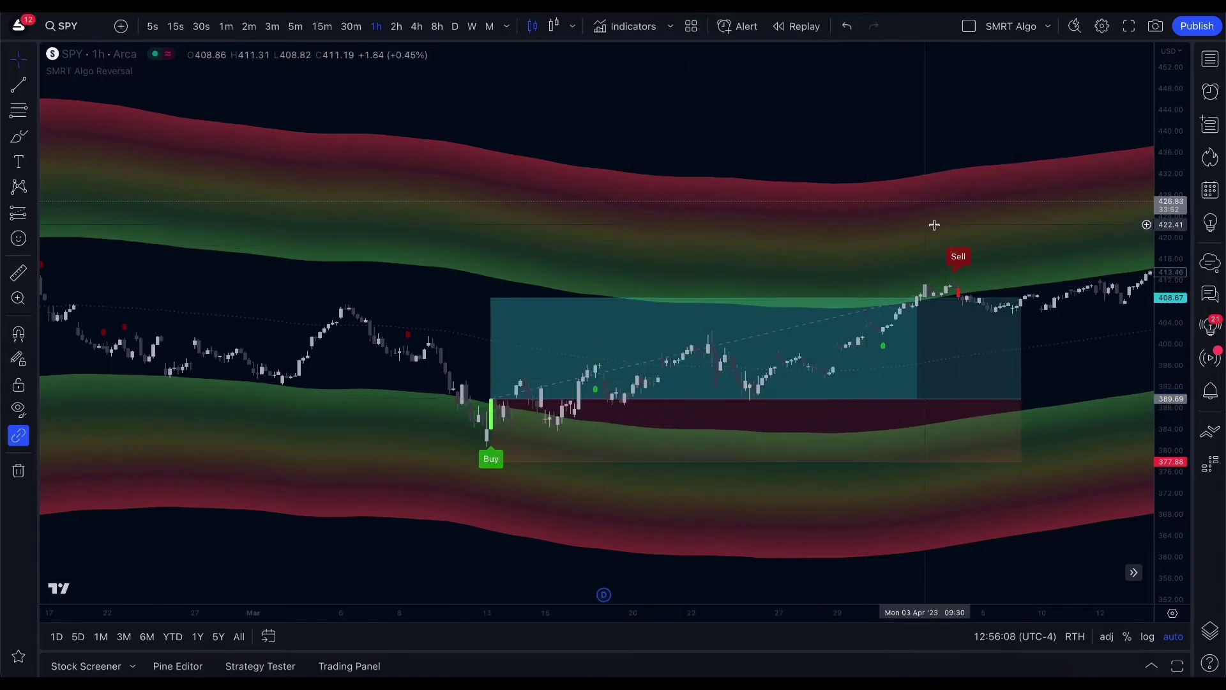
{"action": "scroll", "coordinate": [934, 225], "scroll_direction": "right", "scroll_amount": 10}
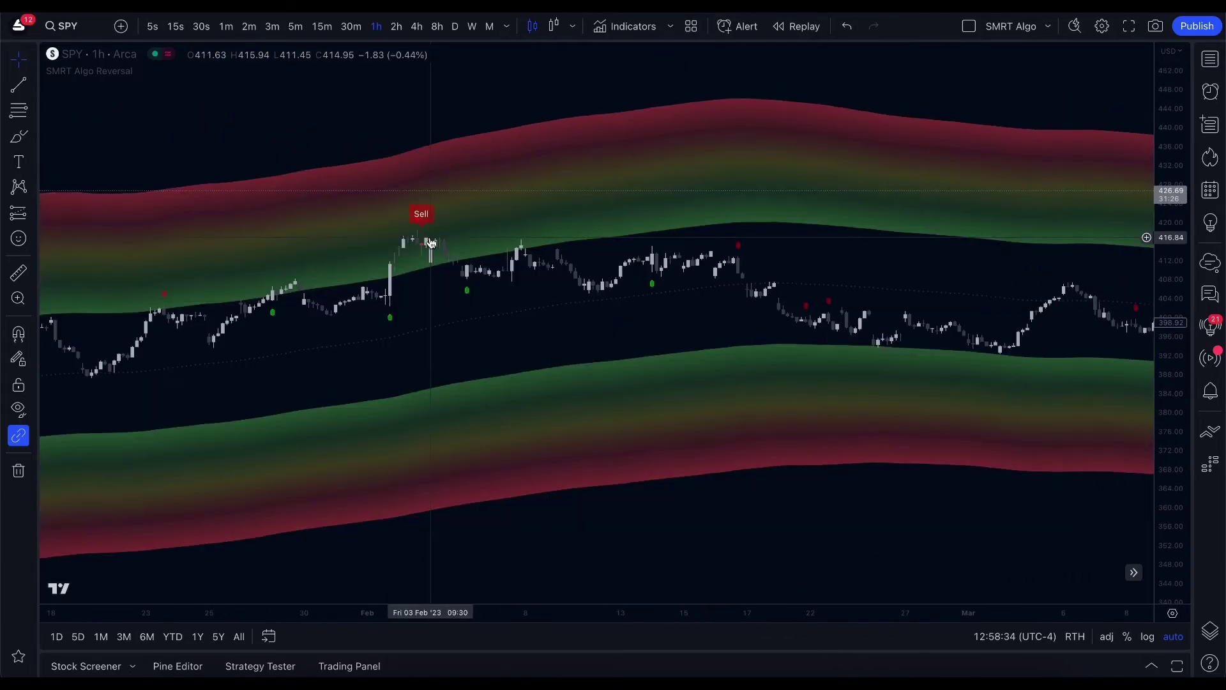
- Draw a Short Position at the February Sell bar, target at the green band, extended to the March Buy
{"action": "left_click", "coordinate": [18, 212]}
{"action": "left_click", "coordinate": [109, 241]}
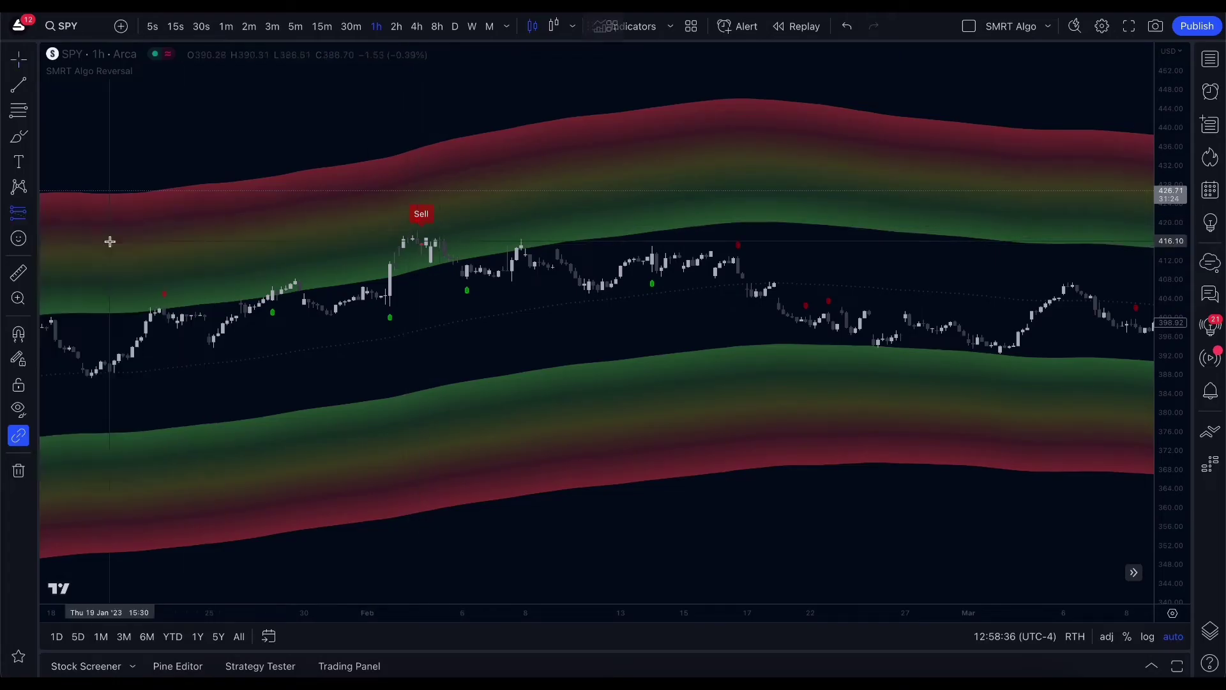
{"action": "left_click", "coordinate": [423, 248]}
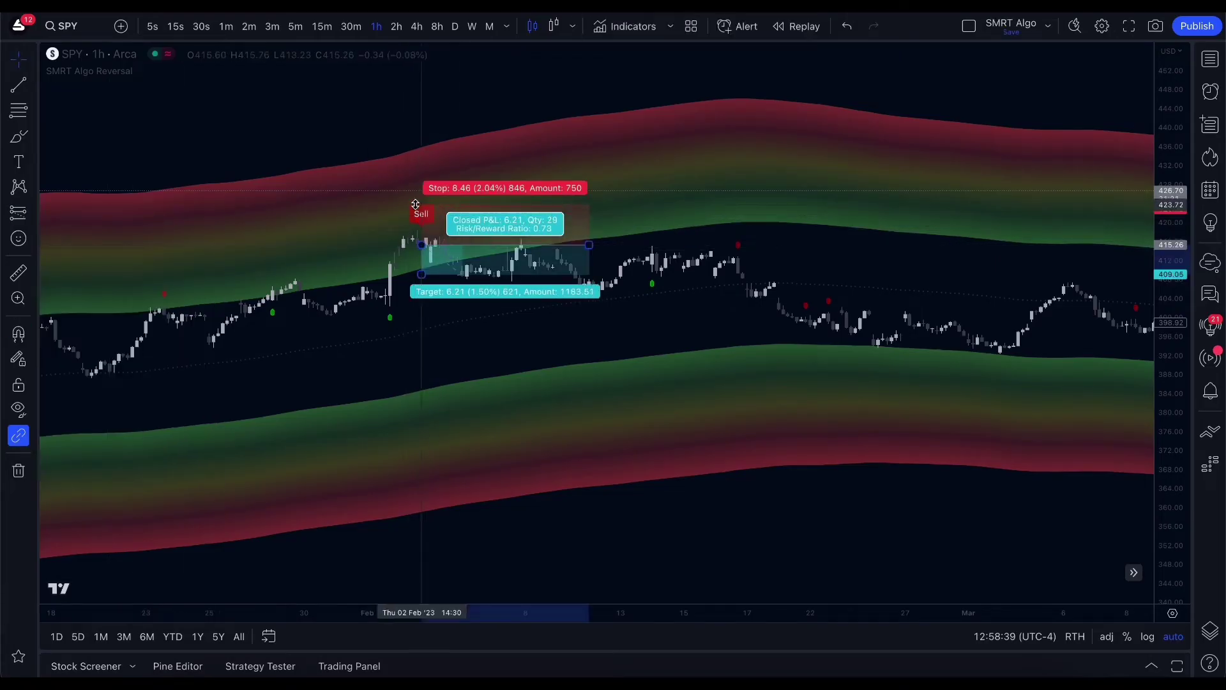
{"action": "left_click_drag", "start_coordinate": [421, 274], "coordinate": [422, 399]}
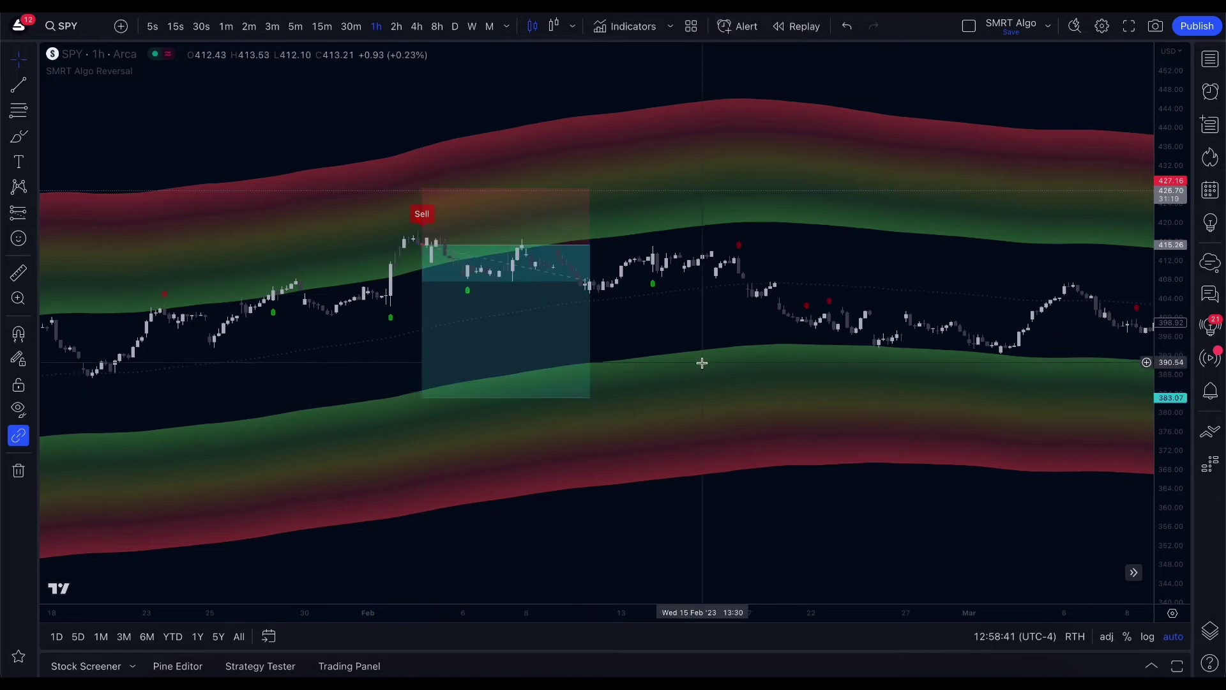
{"action": "scroll", "coordinate": [703, 361], "scroll_direction": "right", "scroll_amount": 5}
{"action": "scroll", "coordinate": [596, 413], "scroll_direction": "down", "scroll_amount": 1}
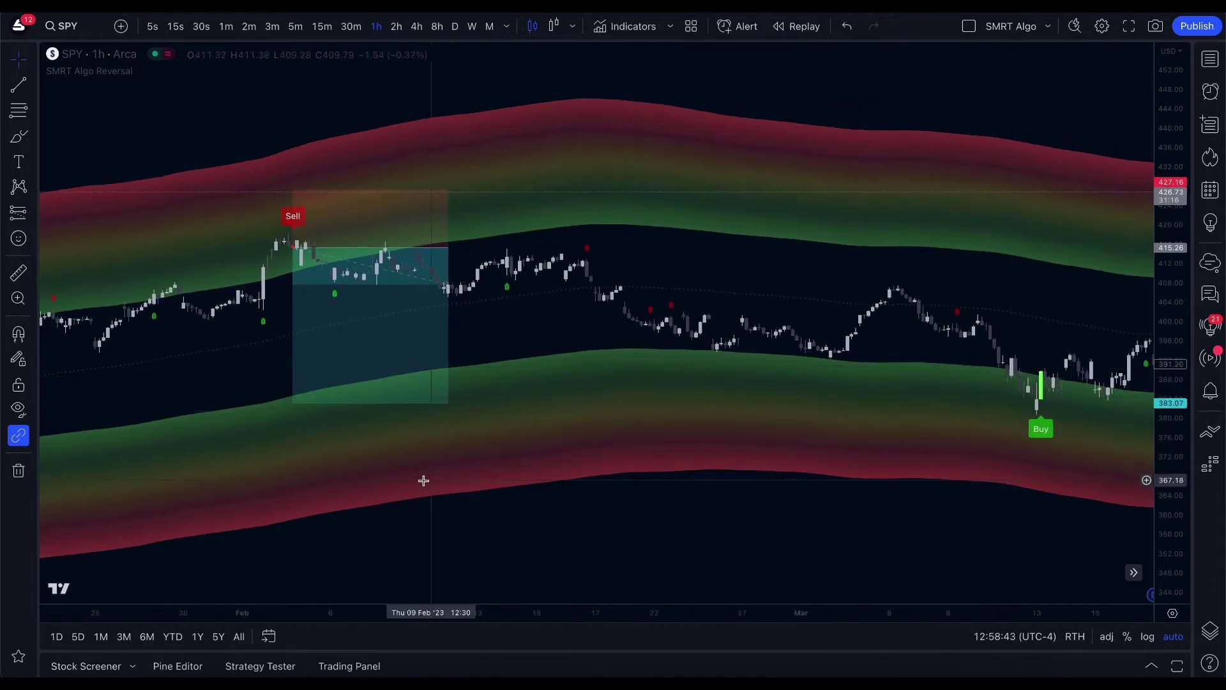
{"action": "left_click_drag", "start_coordinate": [295, 404], "coordinate": [1061, 385]}
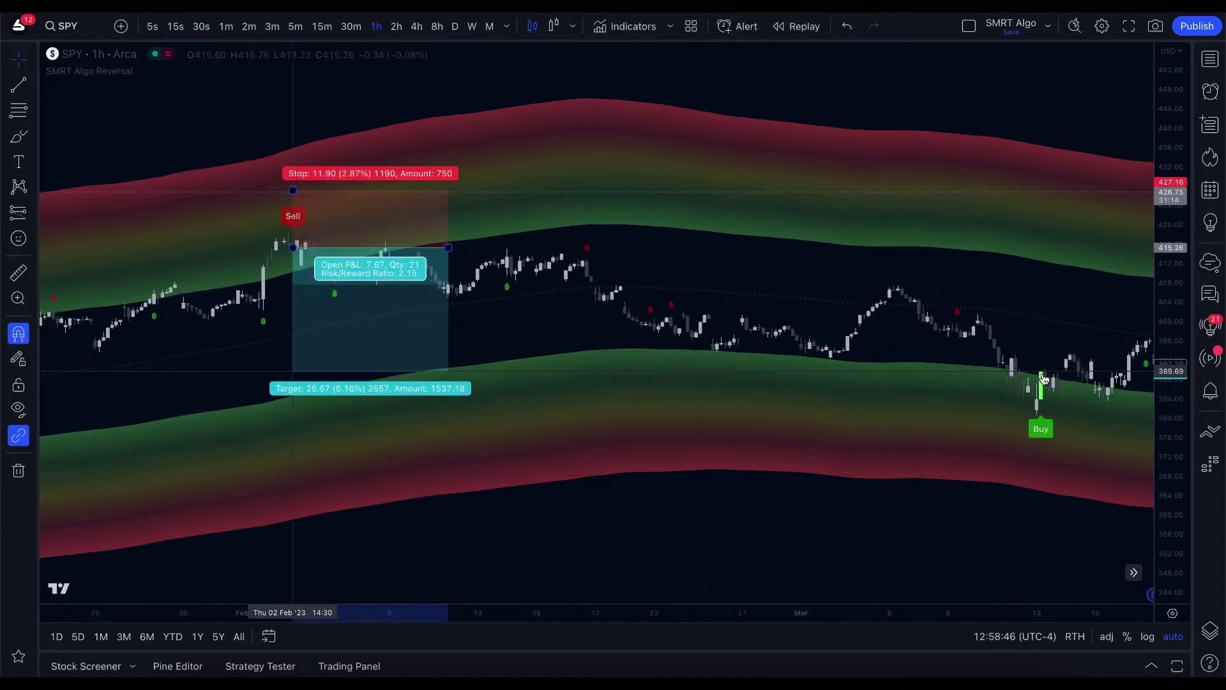
{"action": "left_click_drag", "start_coordinate": [448, 248], "coordinate": [1045, 401]}
{"action": "left_click", "coordinate": [876, 429]}
{"action": "scroll", "coordinate": [908, 441], "scroll_direction": "right", "scroll_amount": 3}
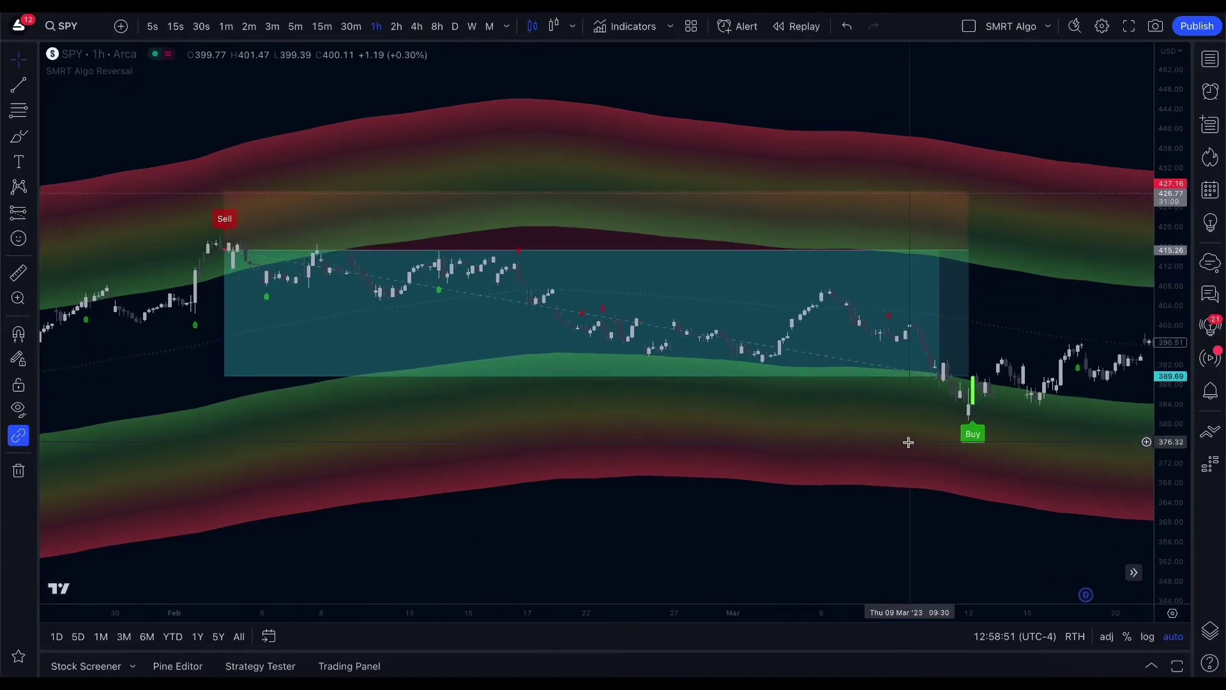
{"action": "scroll", "coordinate": [1065, 536], "scroll_direction": "down", "scroll_amount": 1}
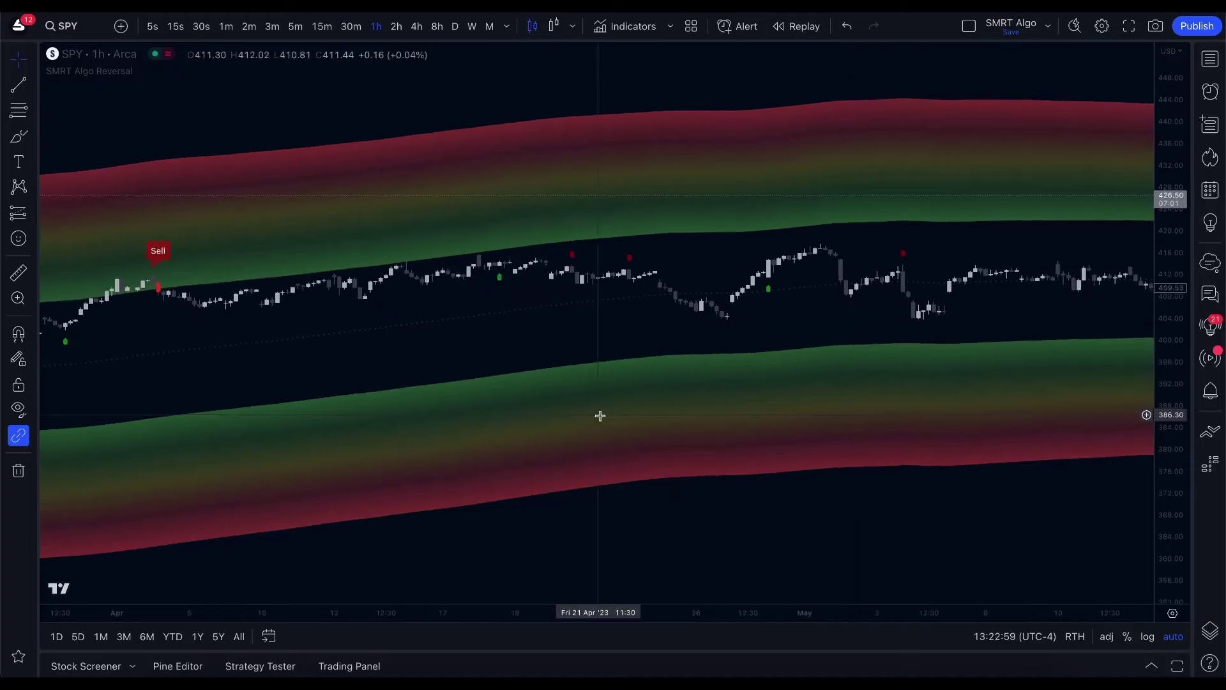
- Pan the SPY chart back to late October 2022 and open the SMRT Algo Reversal settings
{"action": "left_click_drag", "start_coordinate": [523, 337], "coordinate": [734, 337]}
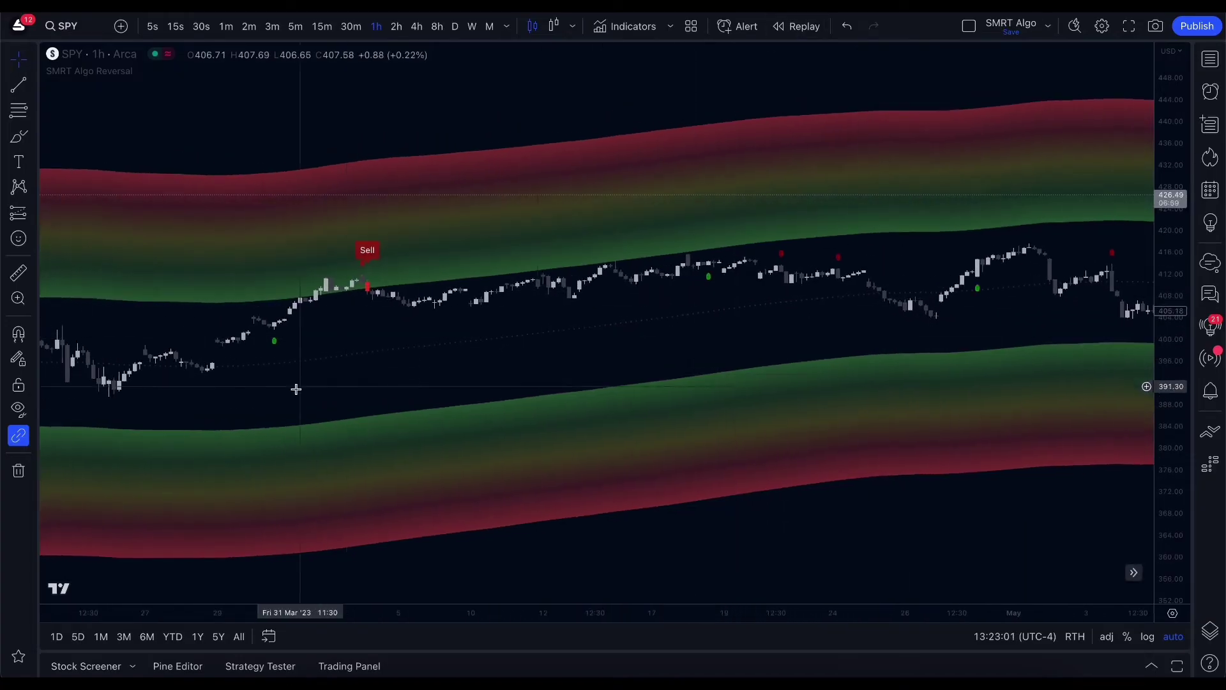
{"action": "left_click_drag", "start_coordinate": [296, 389], "coordinate": [698, 332]}
{"action": "left_click_drag", "start_coordinate": [293, 351], "coordinate": [832, 309]}
{"action": "left_click_drag", "start_coordinate": [530, 447], "coordinate": [785, 396]}
{"action": "left_click_drag", "start_coordinate": [378, 358], "coordinate": [770, 342]}
{"action": "left_click_drag", "start_coordinate": [392, 444], "coordinate": [827, 283]}
{"action": "left_click_drag", "start_coordinate": [561, 274], "coordinate": [906, 255]}
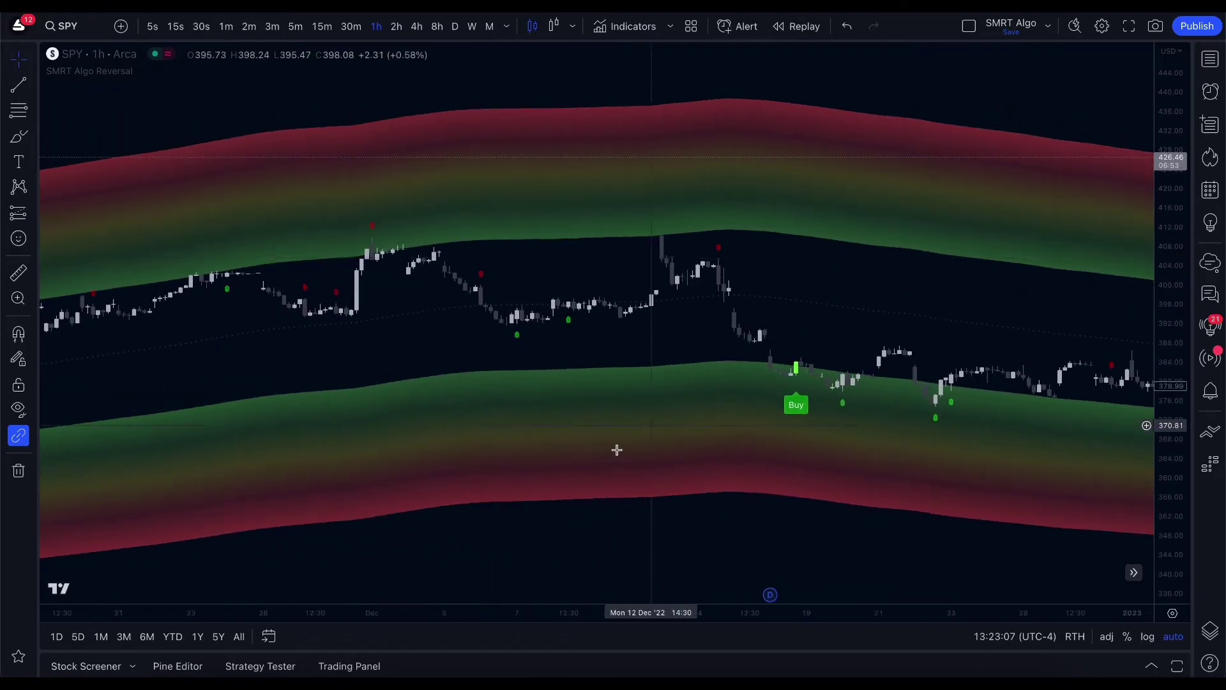
{"action": "left_click_drag", "start_coordinate": [639, 447], "coordinate": [967, 424]}
{"action": "left_click_drag", "start_coordinate": [476, 324], "coordinate": [708, 312]}
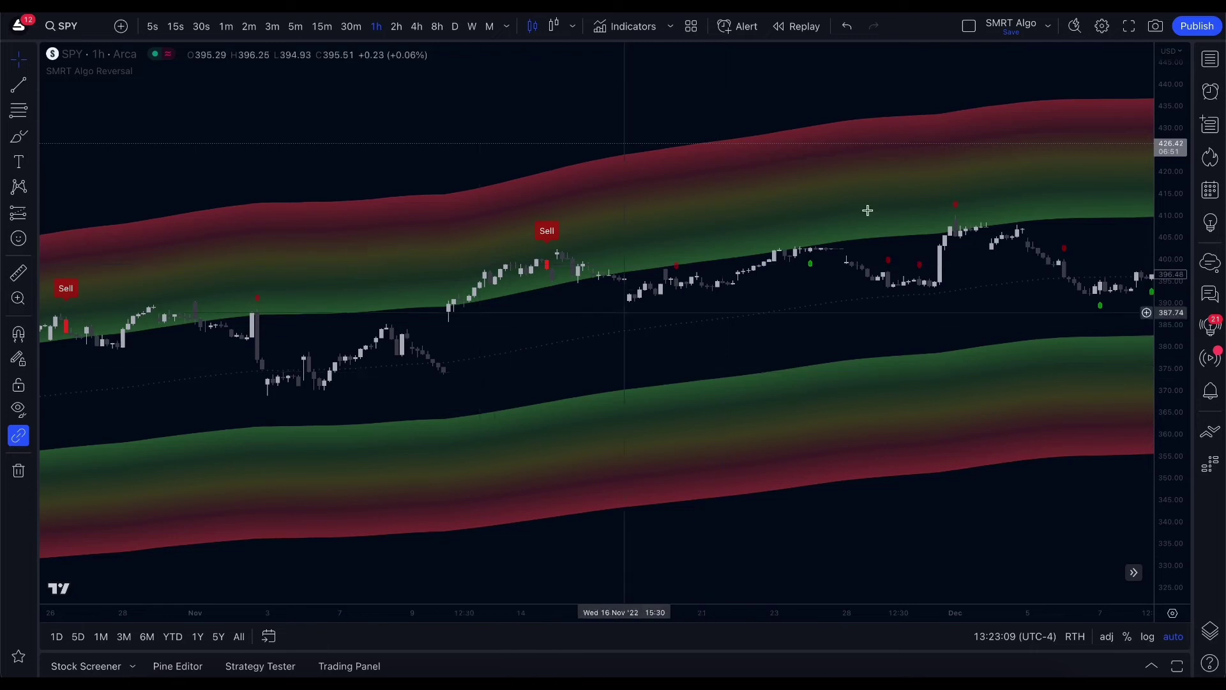
{"action": "left_click_drag", "start_coordinate": [1027, 151], "coordinate": [1086, 132]}
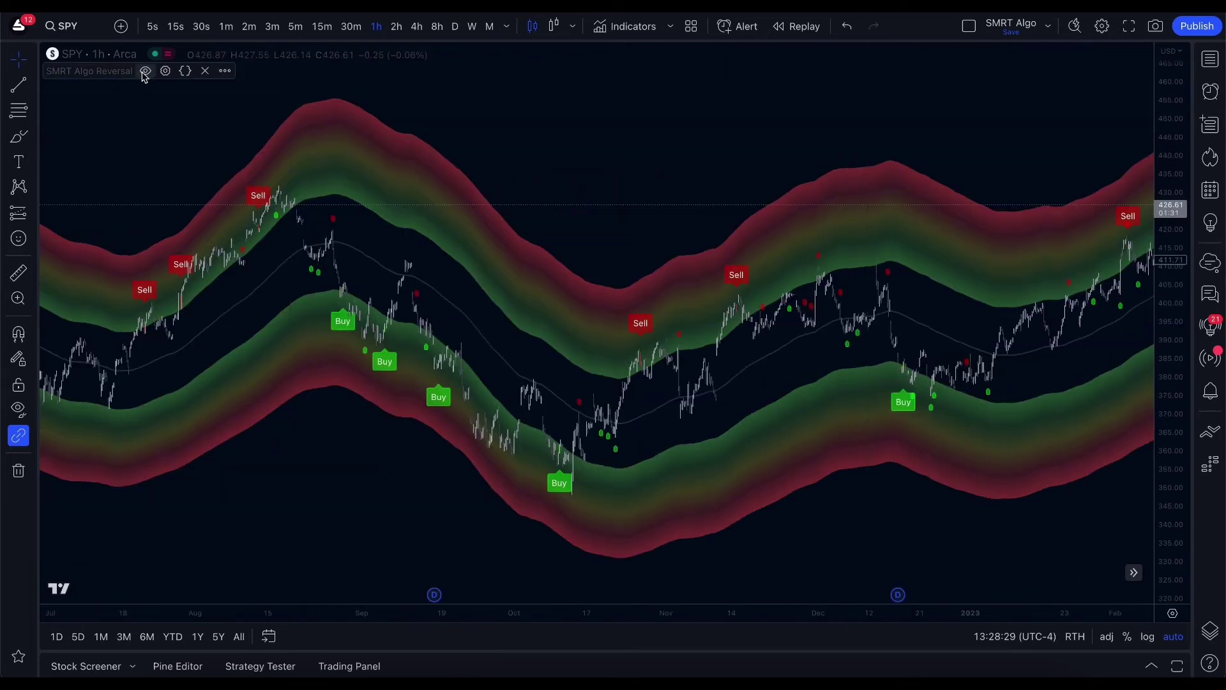
{"action": "left_click", "coordinate": [165, 71]}
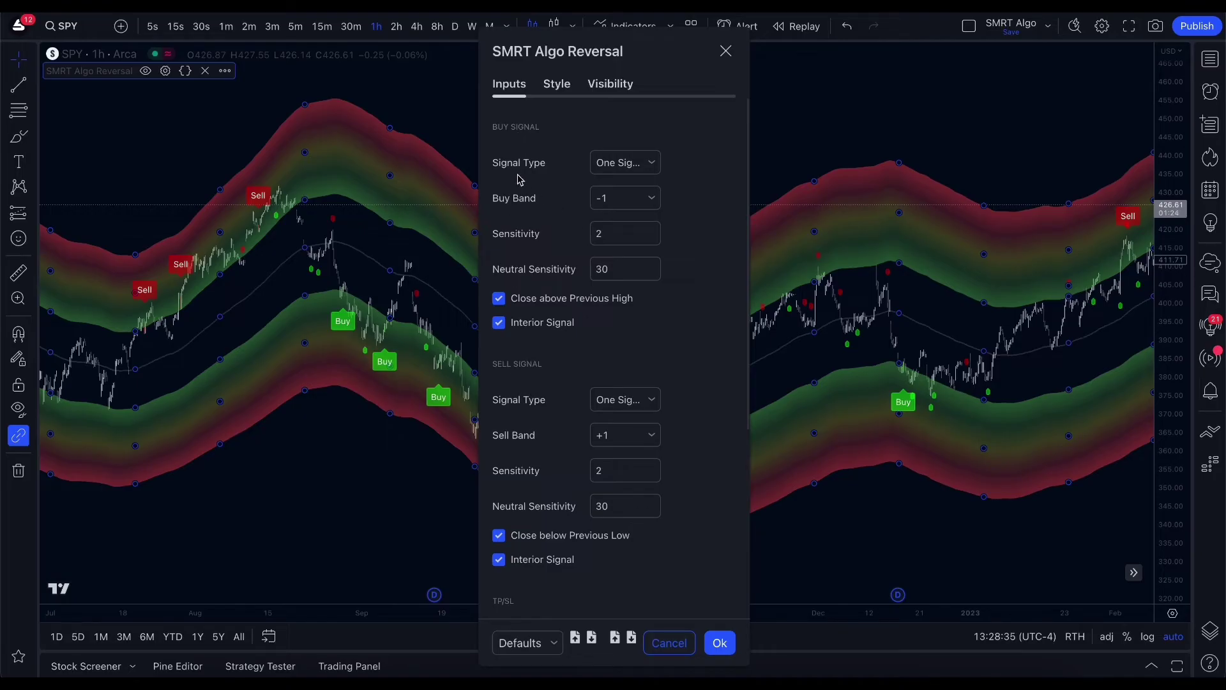
- Try Every Signal for both the buy and sell signal types, then close the settings
{"action": "left_click", "coordinate": [629, 166]}
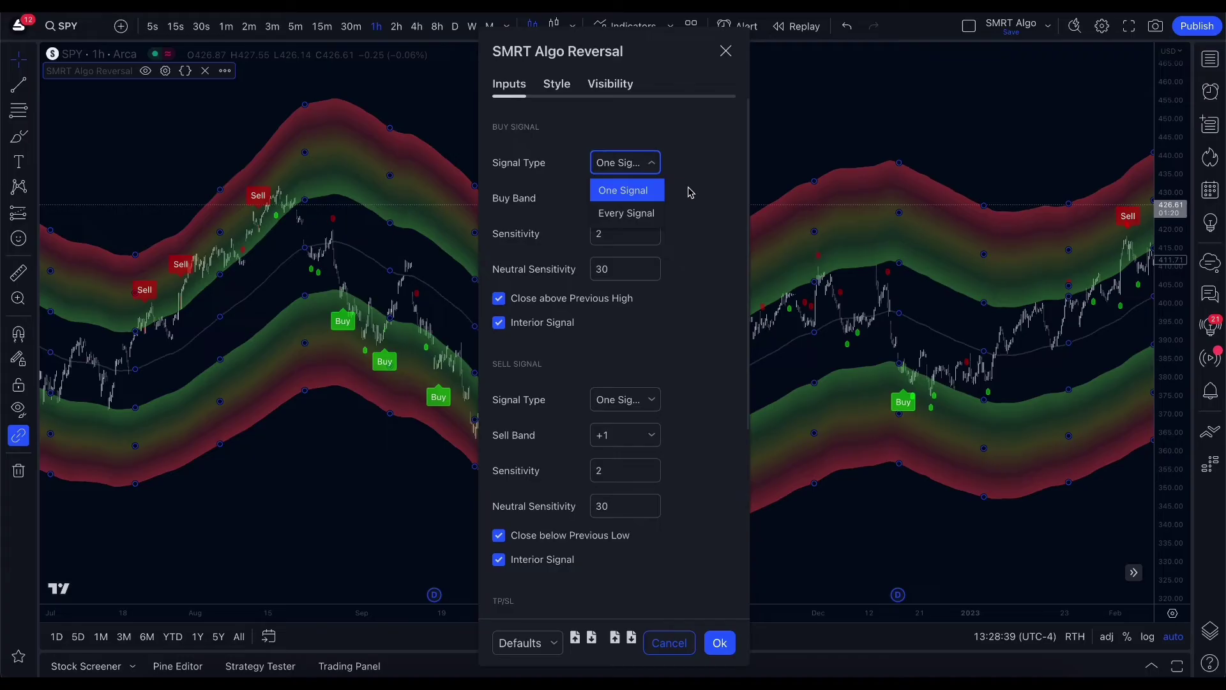
{"action": "left_click", "coordinate": [648, 212]}
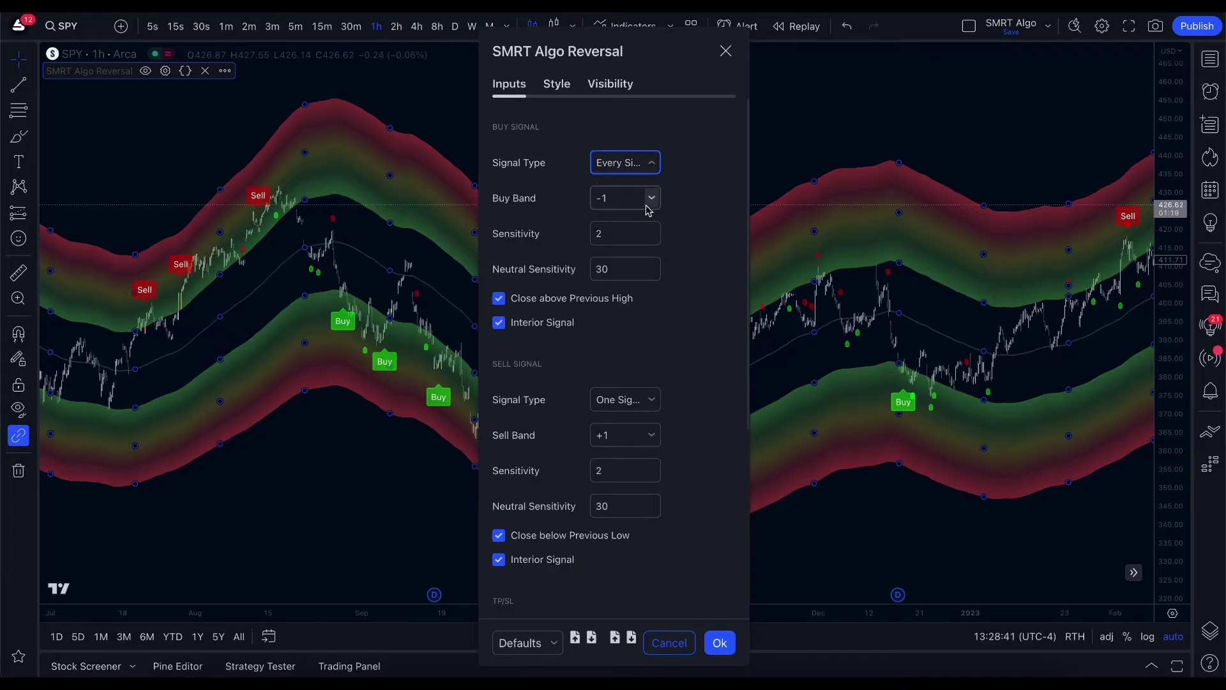
{"action": "left_click", "coordinate": [651, 400]}
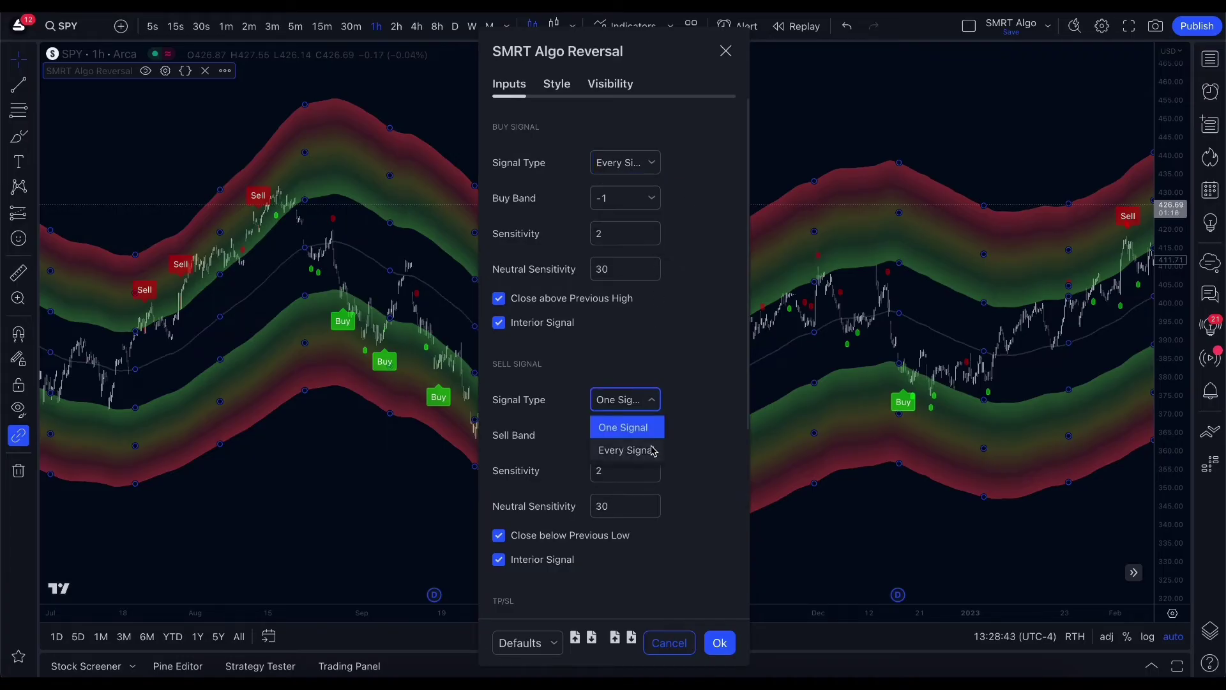
{"action": "left_click", "coordinate": [650, 448]}
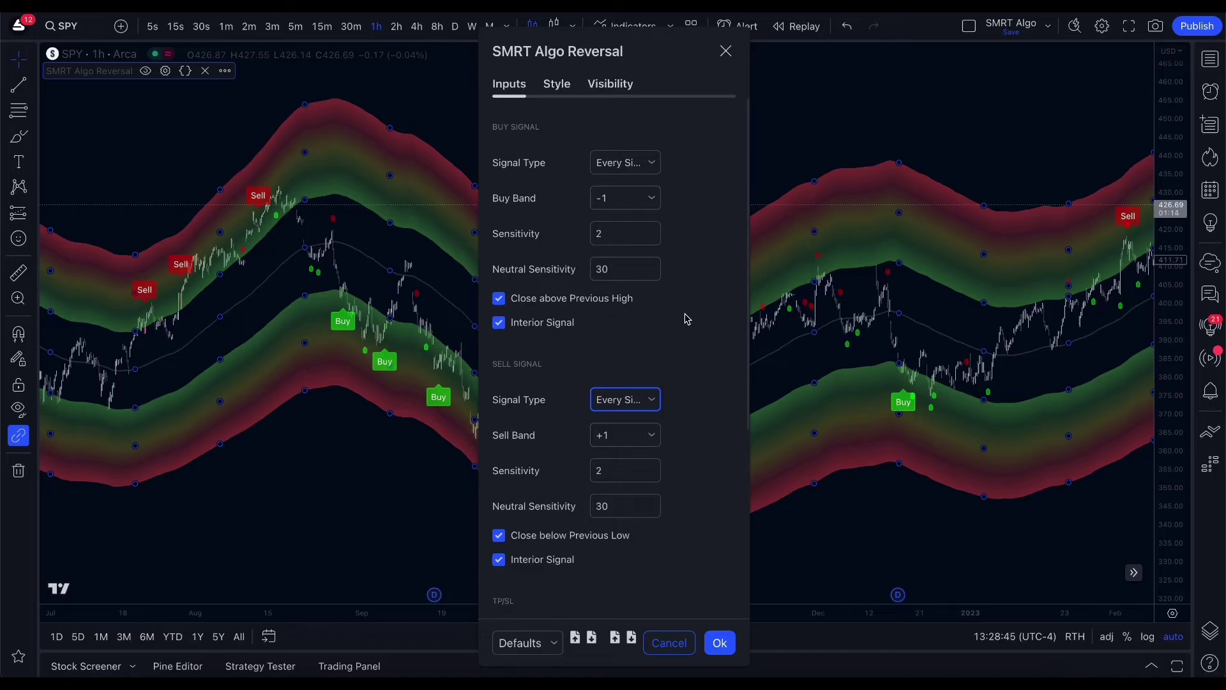
{"action": "left_click", "coordinate": [689, 321]}
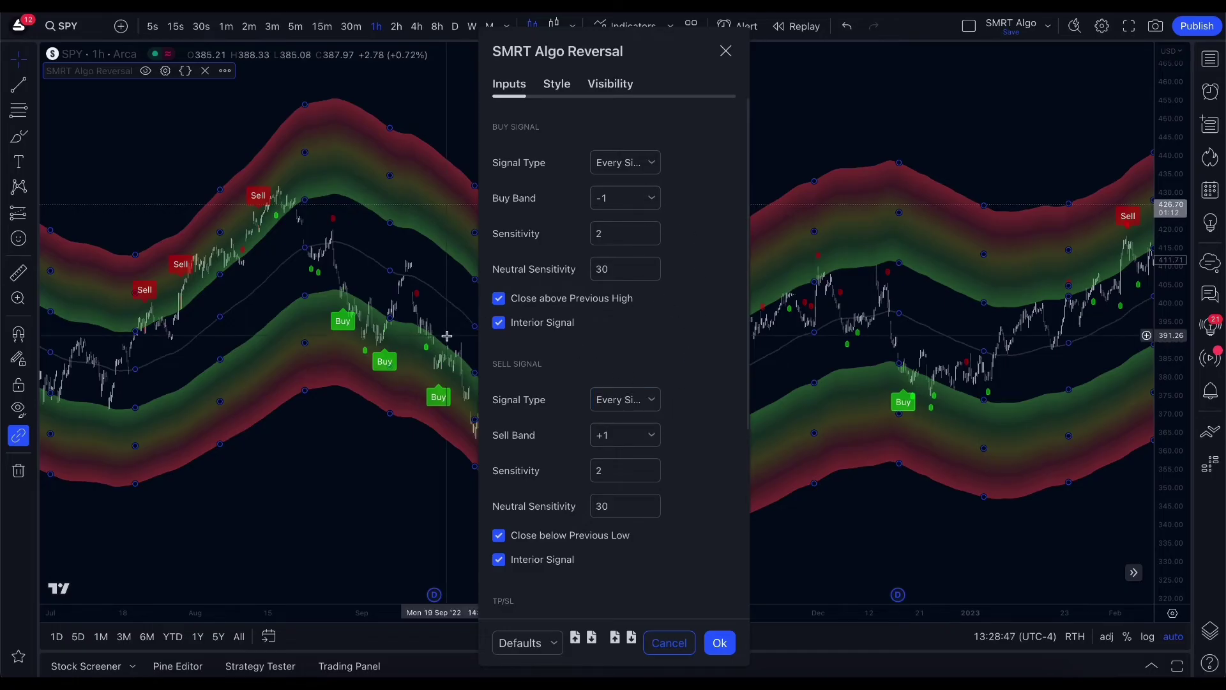
{"action": "key", "text": "Escape"}
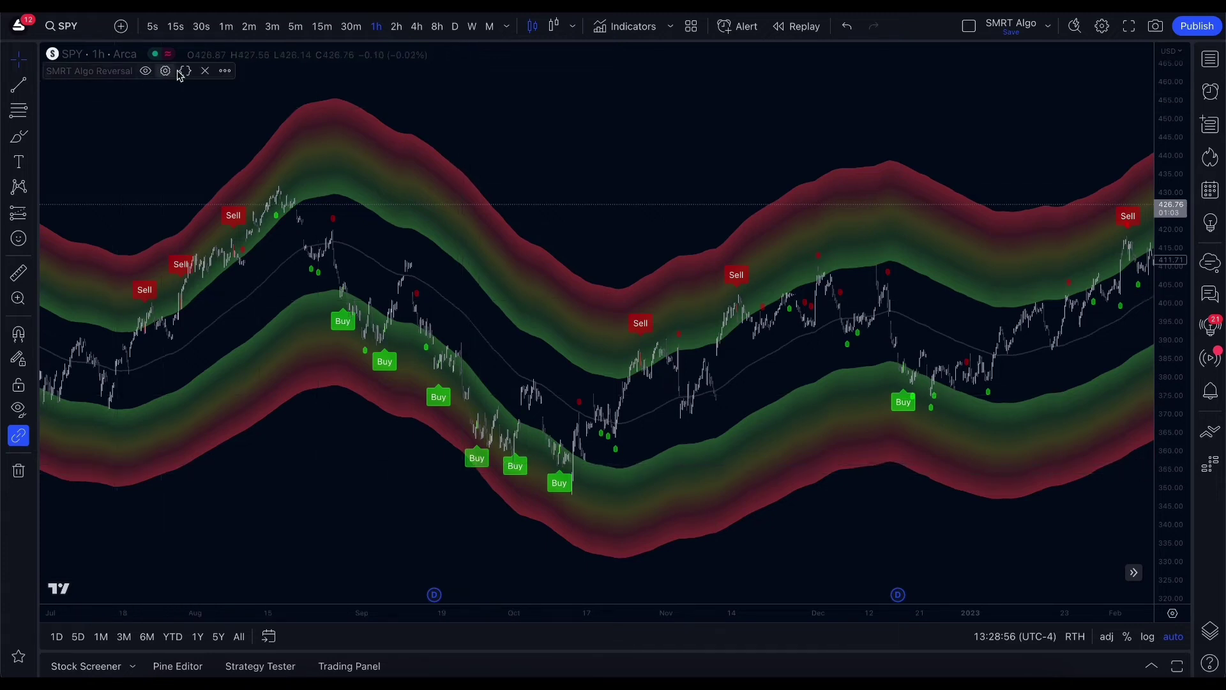
- Set both Buy Signal Type and Sell Signal Type to One Signal
{"action": "left_click", "coordinate": [165, 70]}
{"action": "left_click", "coordinate": [603, 168]}
{"action": "left_click", "coordinate": [626, 191]}
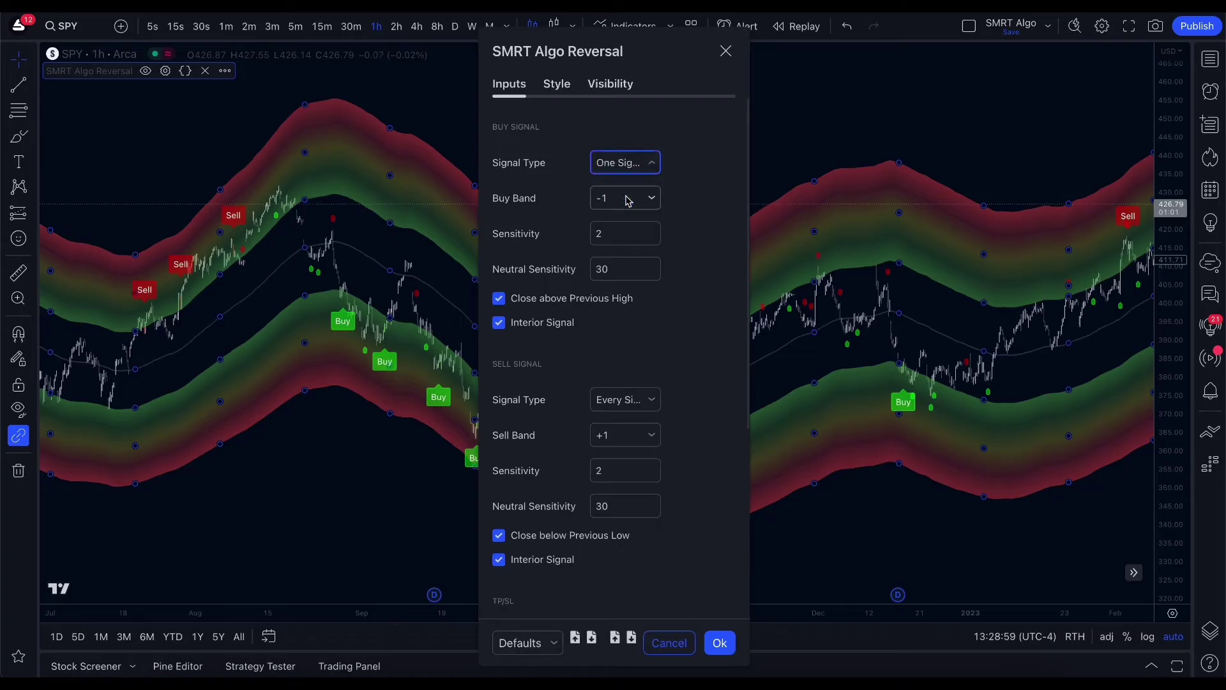
{"action": "left_click", "coordinate": [645, 392]}
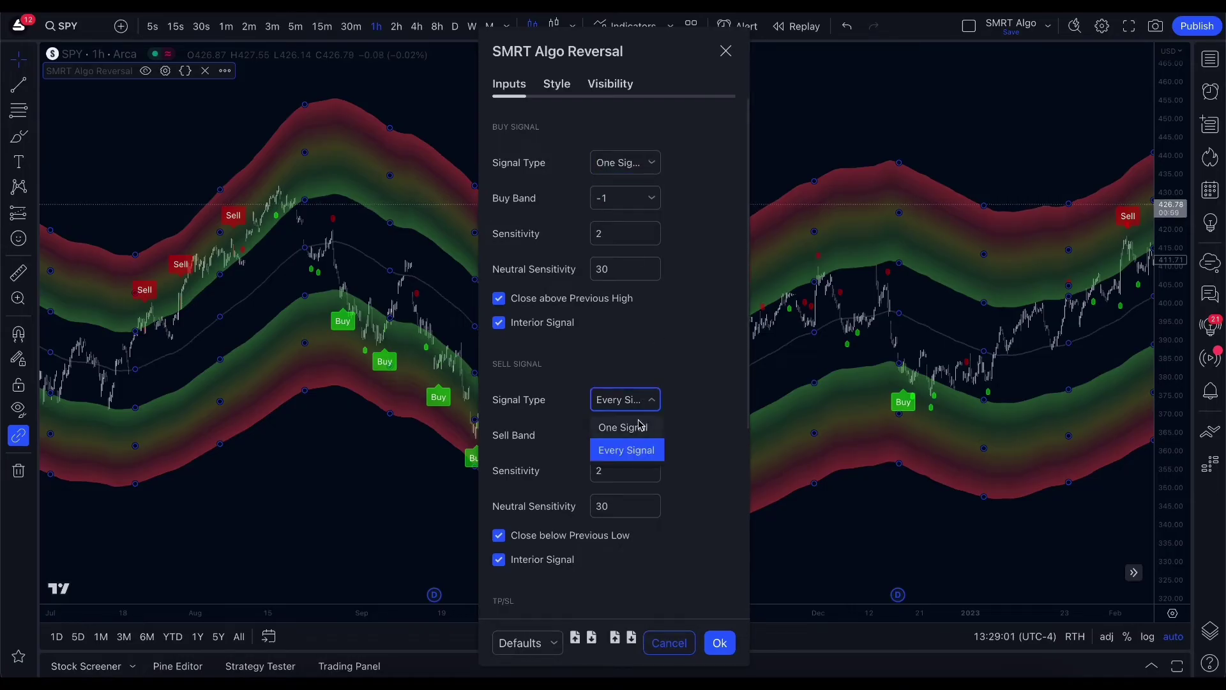
{"action": "left_click", "coordinate": [639, 426]}
{"action": "left_click", "coordinate": [751, 390]}
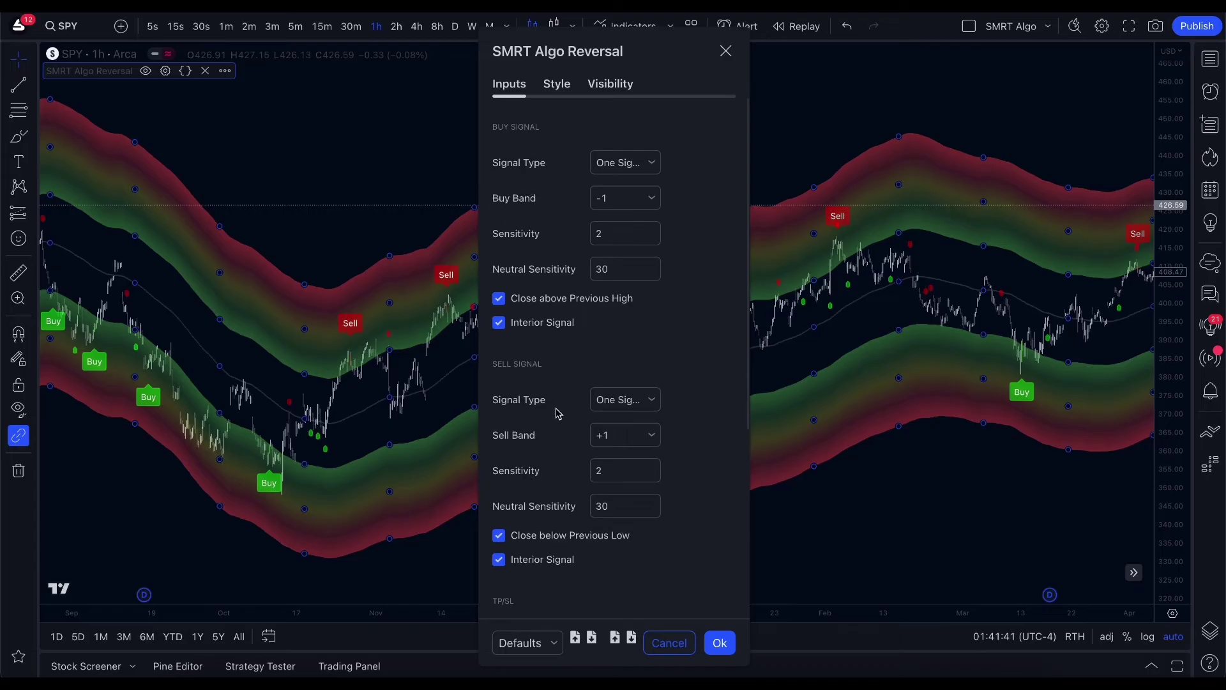
- Set Buy Band to -2 and Sell Band to +2, apply, and scroll through the redrawn signals
{"action": "left_click", "coordinate": [649, 199]}
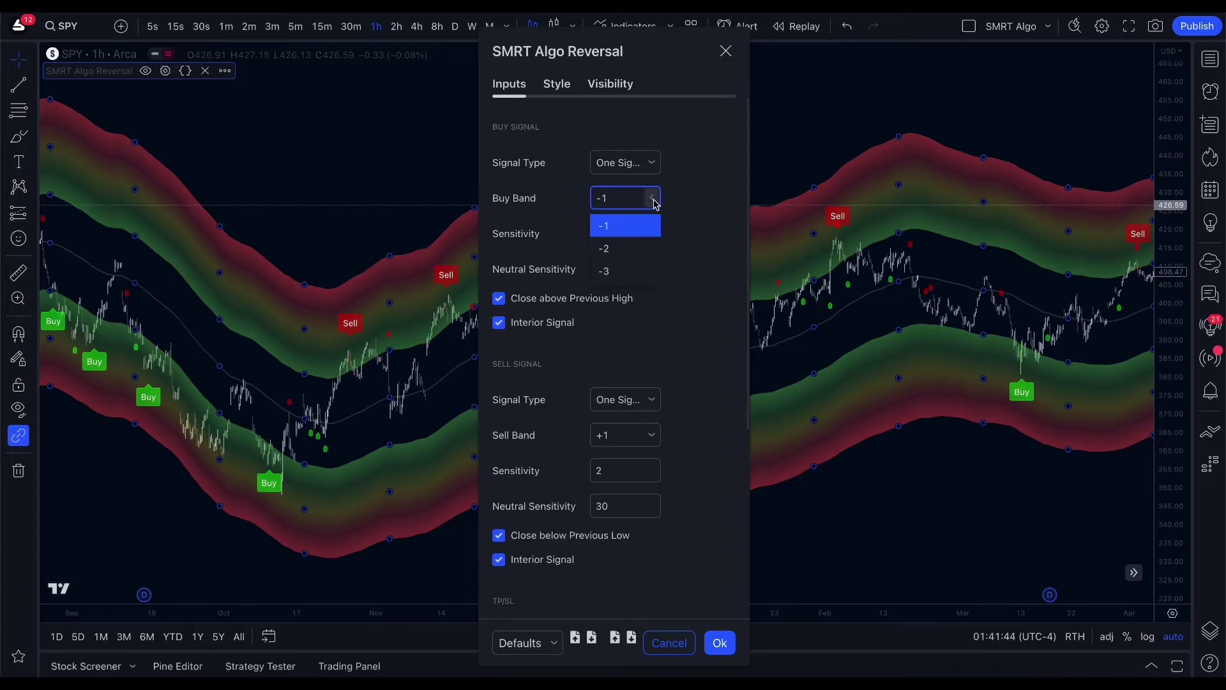
{"action": "left_click", "coordinate": [652, 253]}
{"action": "left_click", "coordinate": [649, 434]}
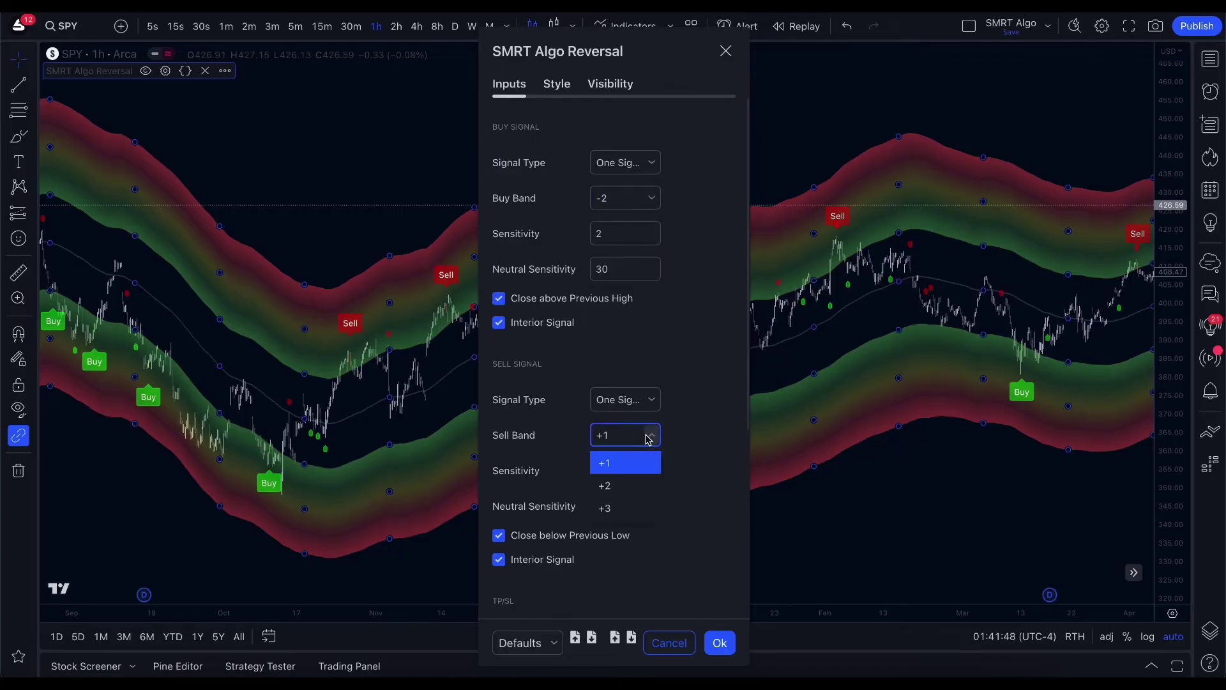
{"action": "left_click", "coordinate": [642, 487]}
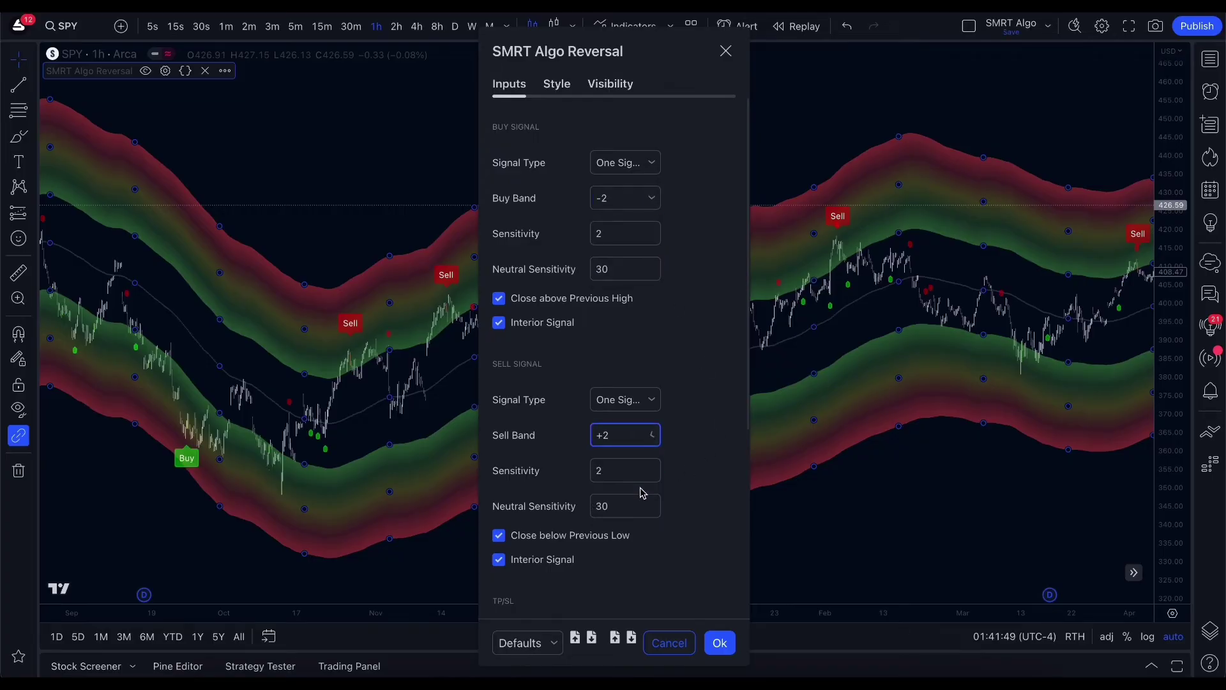
{"action": "left_click", "coordinate": [719, 642]}
{"action": "scroll", "coordinate": [977, 533], "scroll_direction": "right", "scroll_amount": 10}
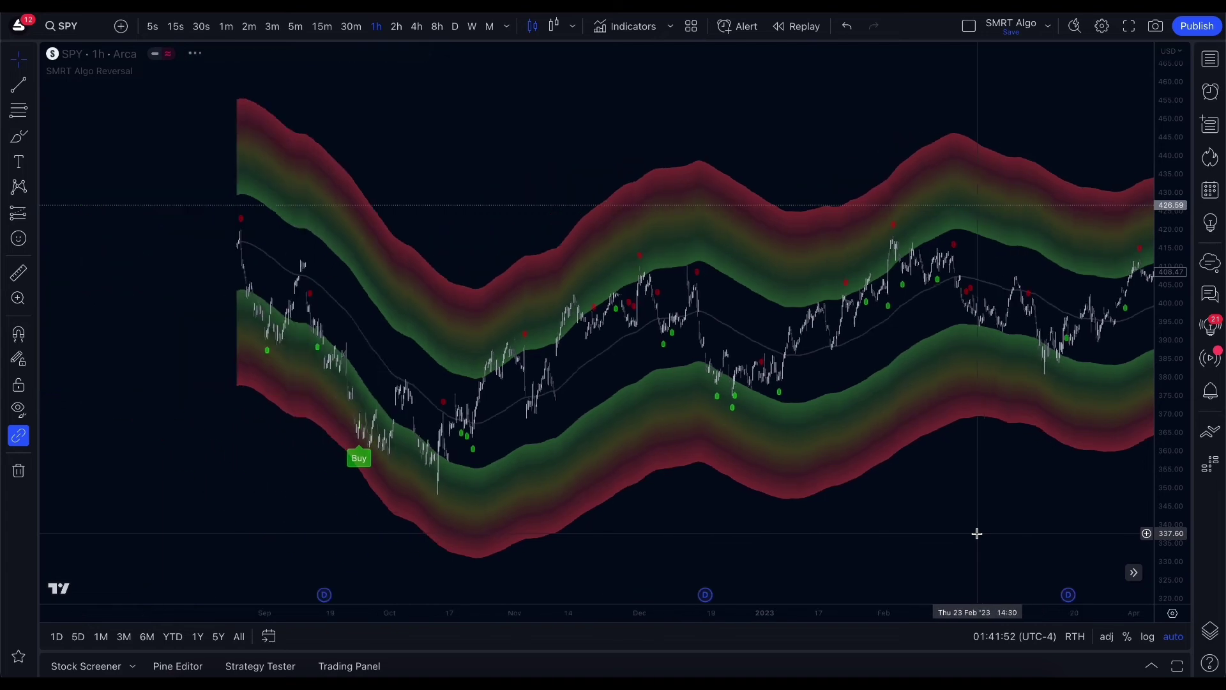
{"action": "scroll", "coordinate": [977, 533], "scroll_direction": "left", "scroll_amount": 15}
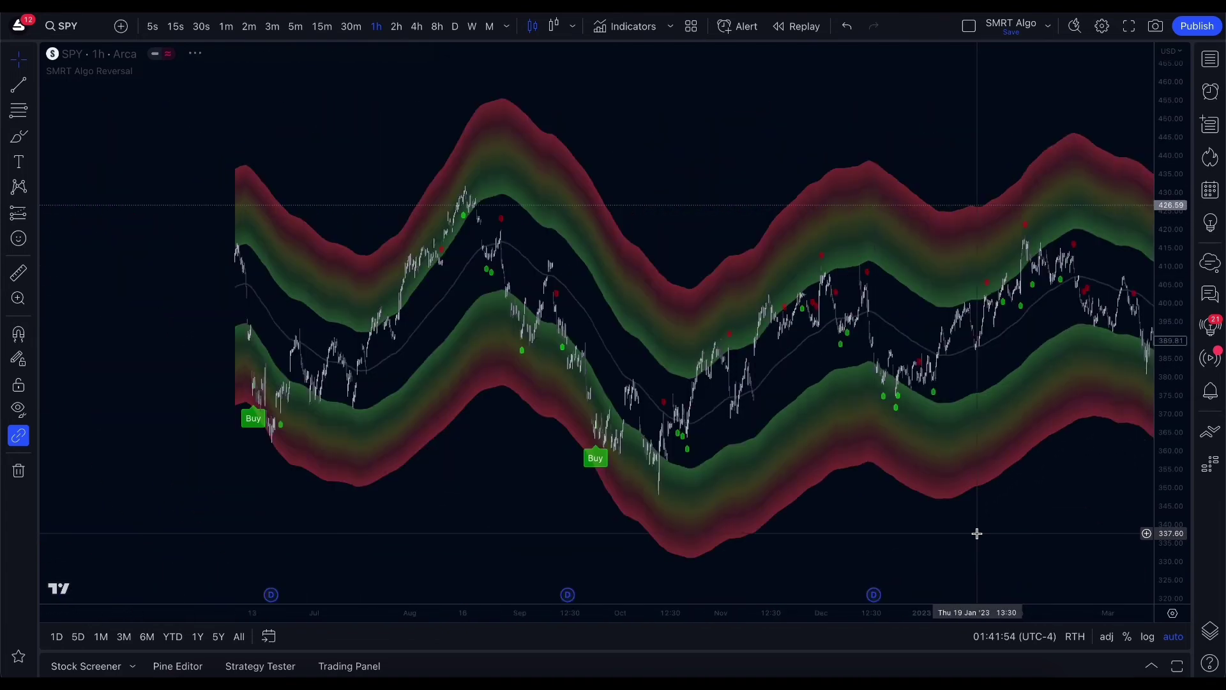
{"action": "scroll", "coordinate": [705, 403], "scroll_direction": "up", "scroll_amount": 3}
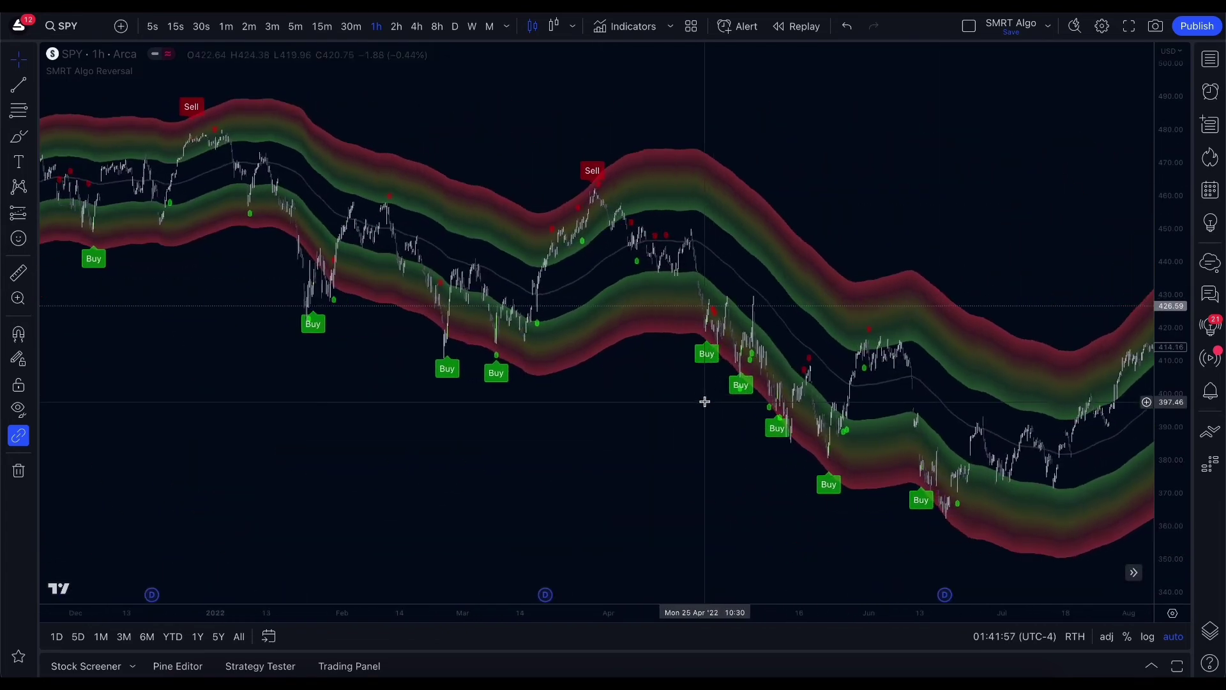
- Apply a trial Buy Band of -3, then reopen the settings at the buy sensitivity field
{"action": "double_click", "coordinate": [500, 382]}
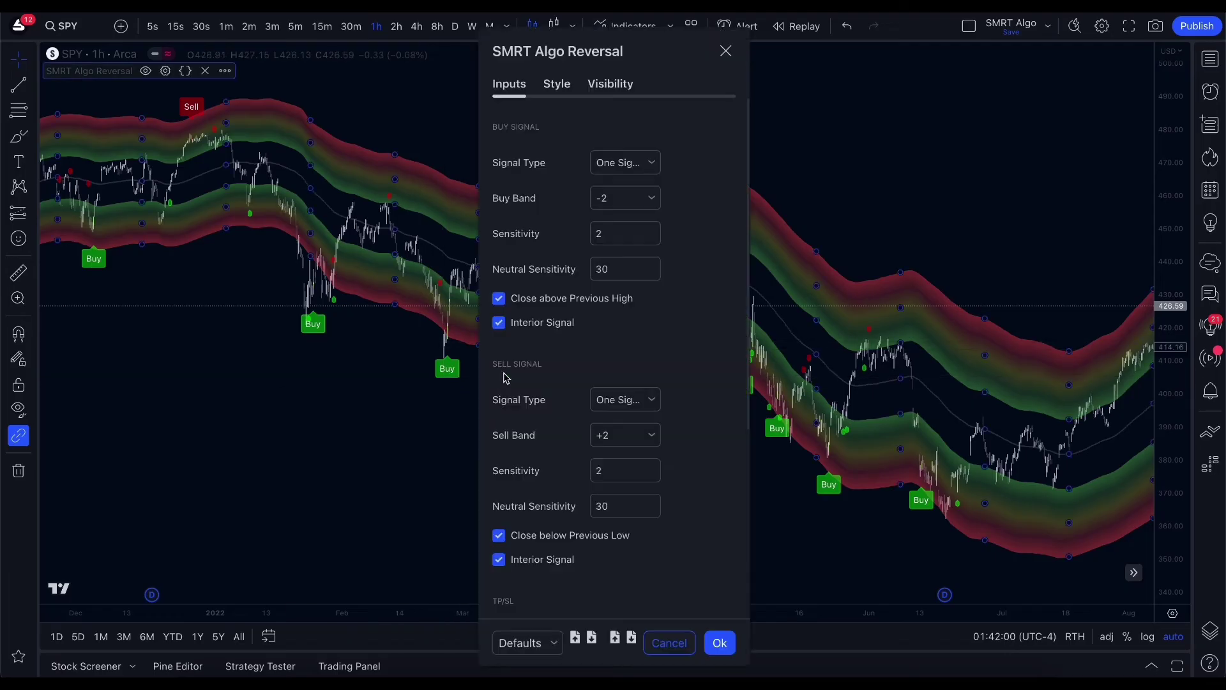
{"action": "left_click", "coordinate": [641, 199]}
{"action": "left_click", "coordinate": [632, 272]}
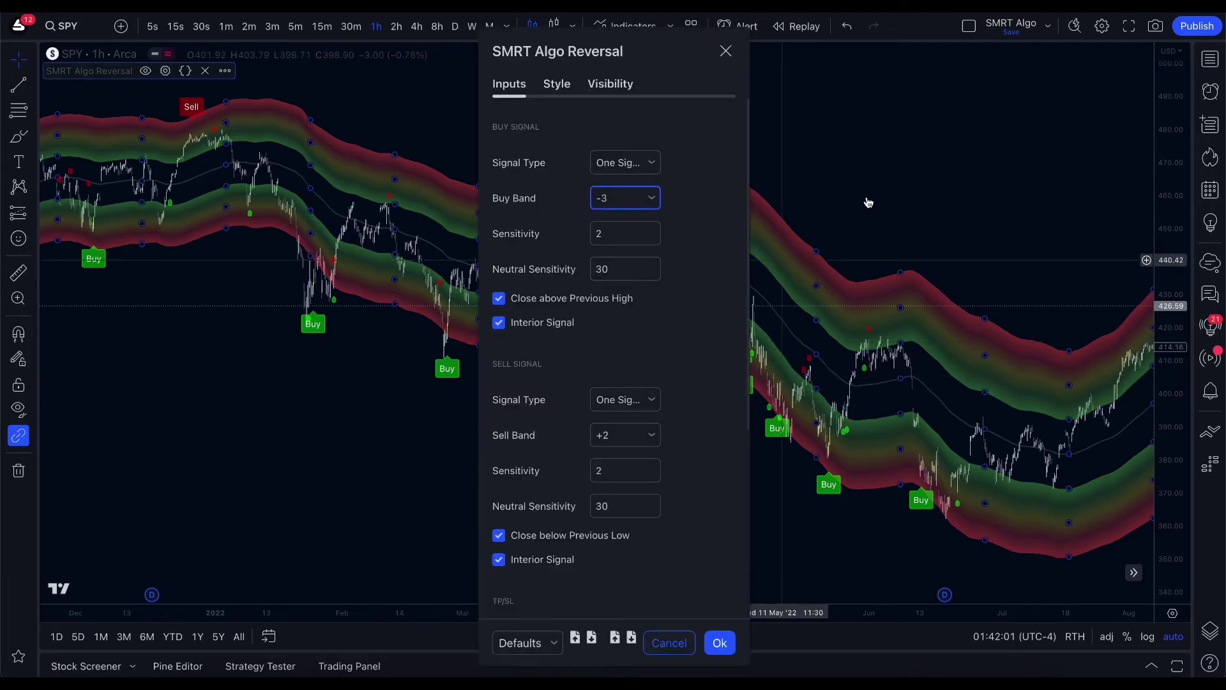
{"action": "left_click", "coordinate": [870, 192]}
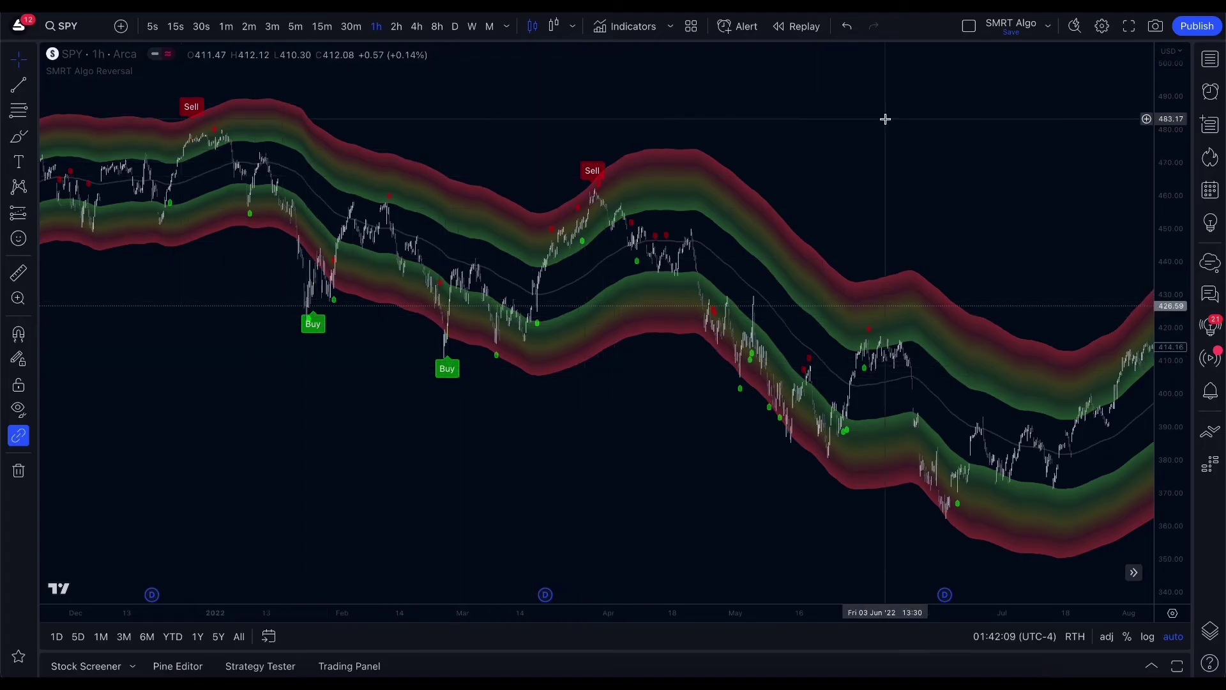
{"action": "double_click", "coordinate": [142, 77]}
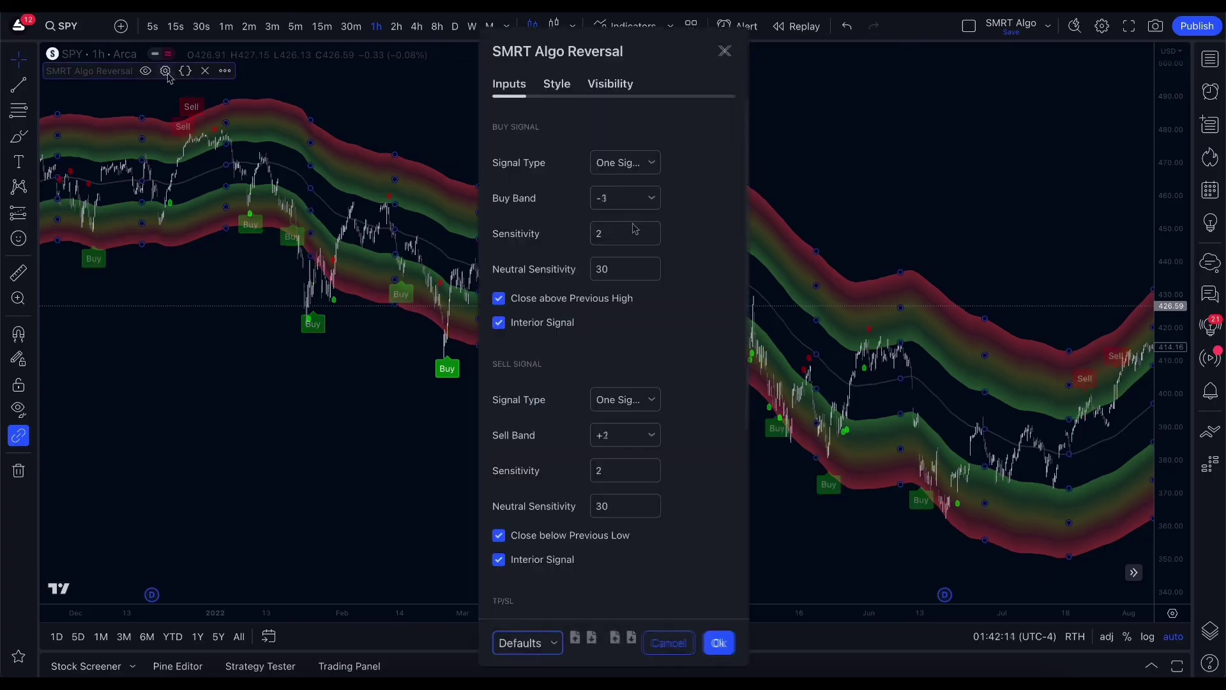
{"action": "left_click", "coordinate": [624, 233]}
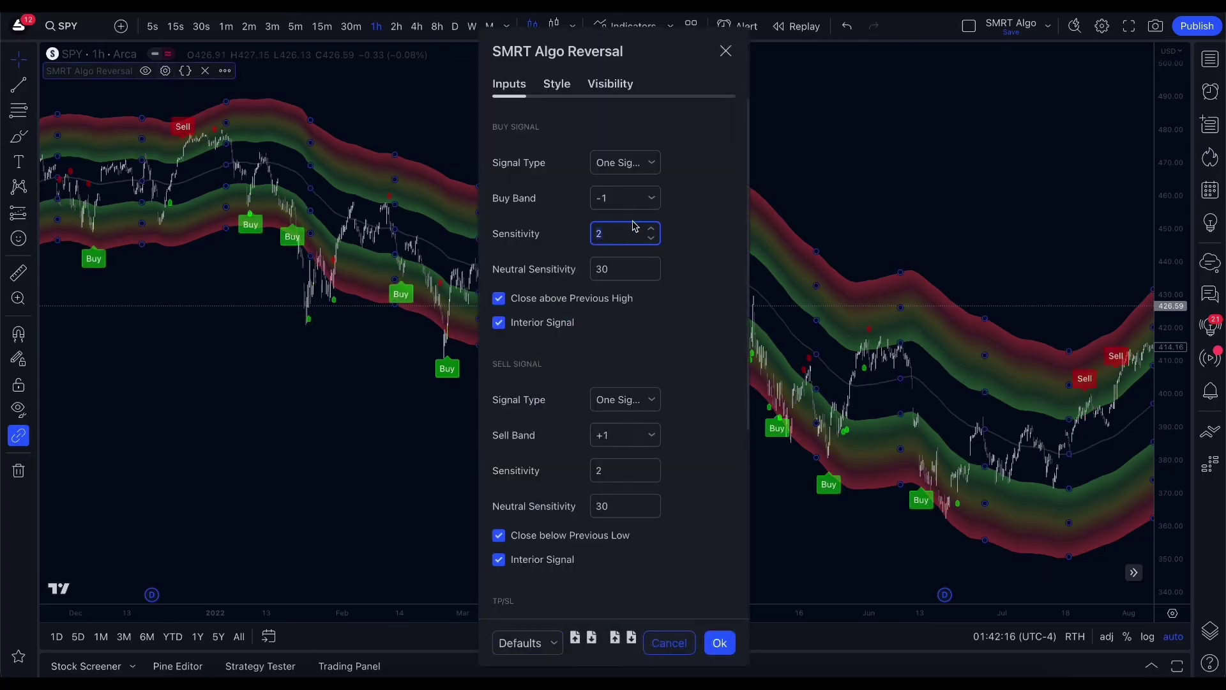
{"action": "left_click", "coordinate": [705, 259]}
{"action": "left_click", "coordinate": [626, 268]}
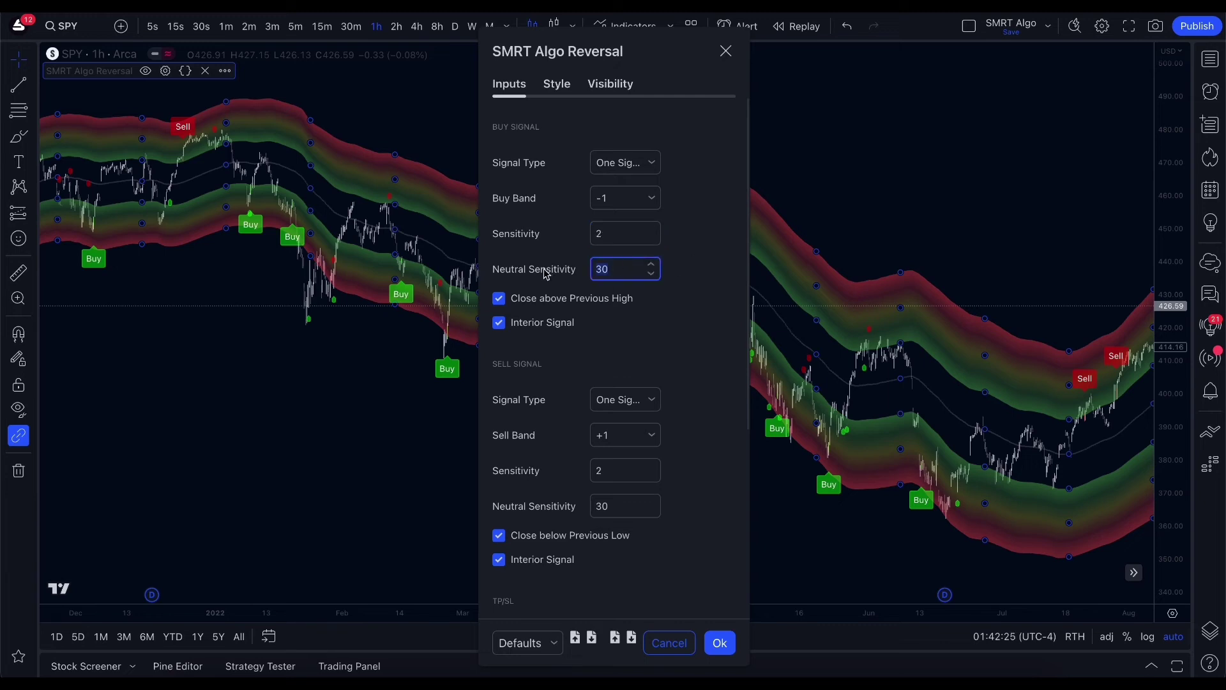
{"action": "left_click", "coordinate": [714, 276]}
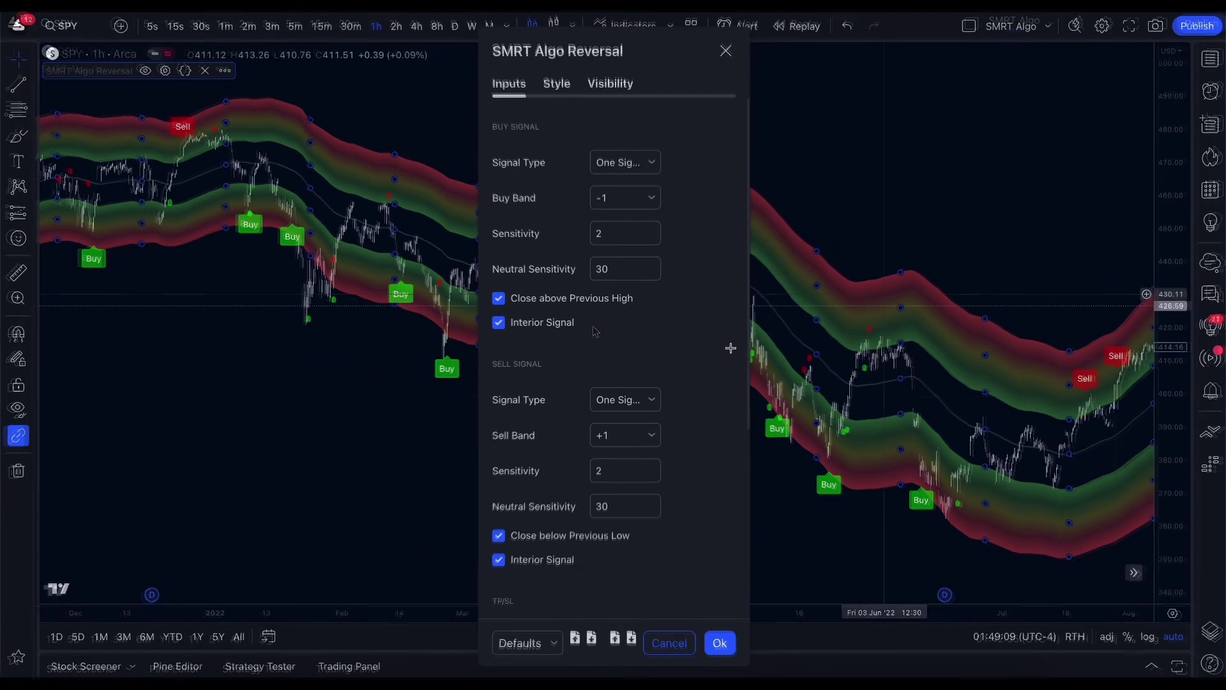
- Keep TP/SL levels shown with Multiplier 4 and Length 14
{"action": "scroll", "coordinate": [694, 379], "scroll_direction": "down", "scroll_amount": 5}
{"action": "scroll", "coordinate": [694, 379], "scroll_direction": "down", "scroll_amount": 3}
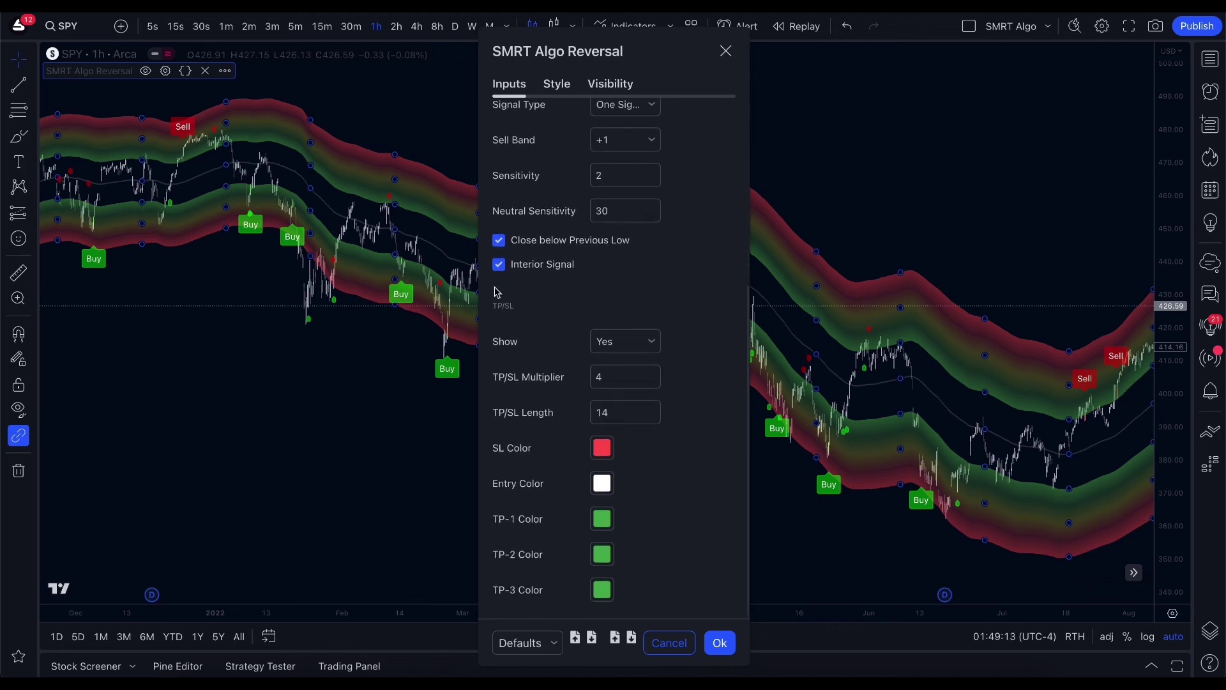
{"action": "left_click", "coordinate": [652, 341]}
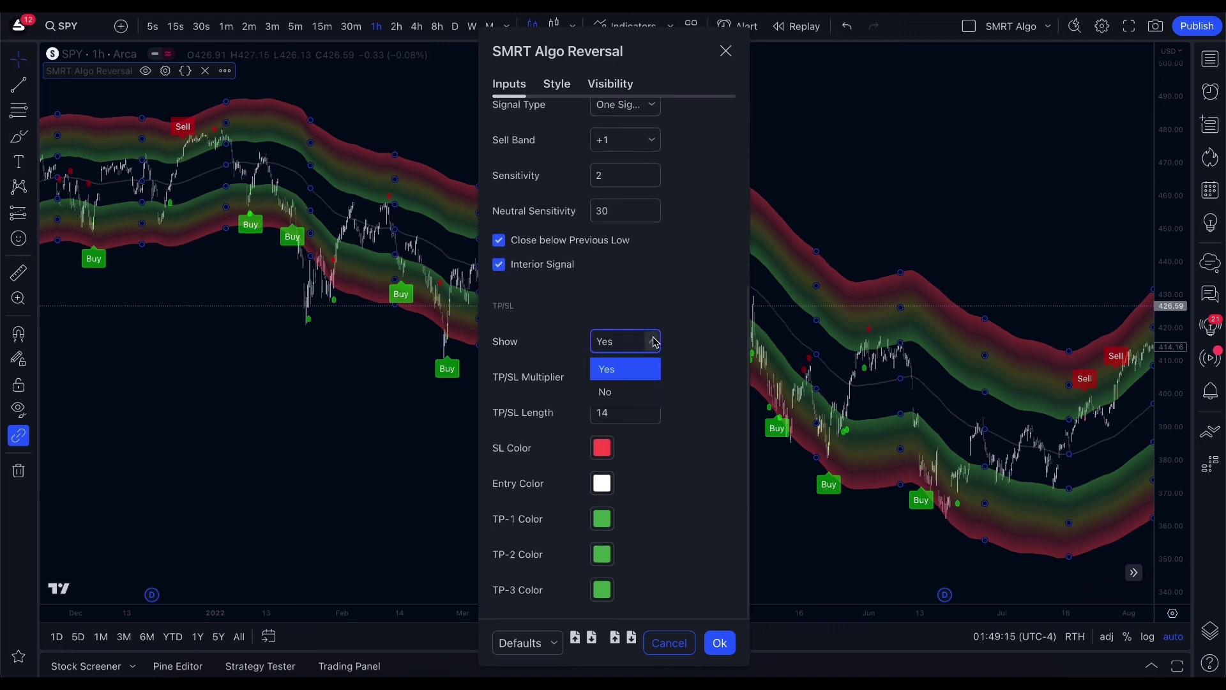
{"action": "left_click", "coordinate": [686, 351]}
{"action": "left_click", "coordinate": [629, 376]}
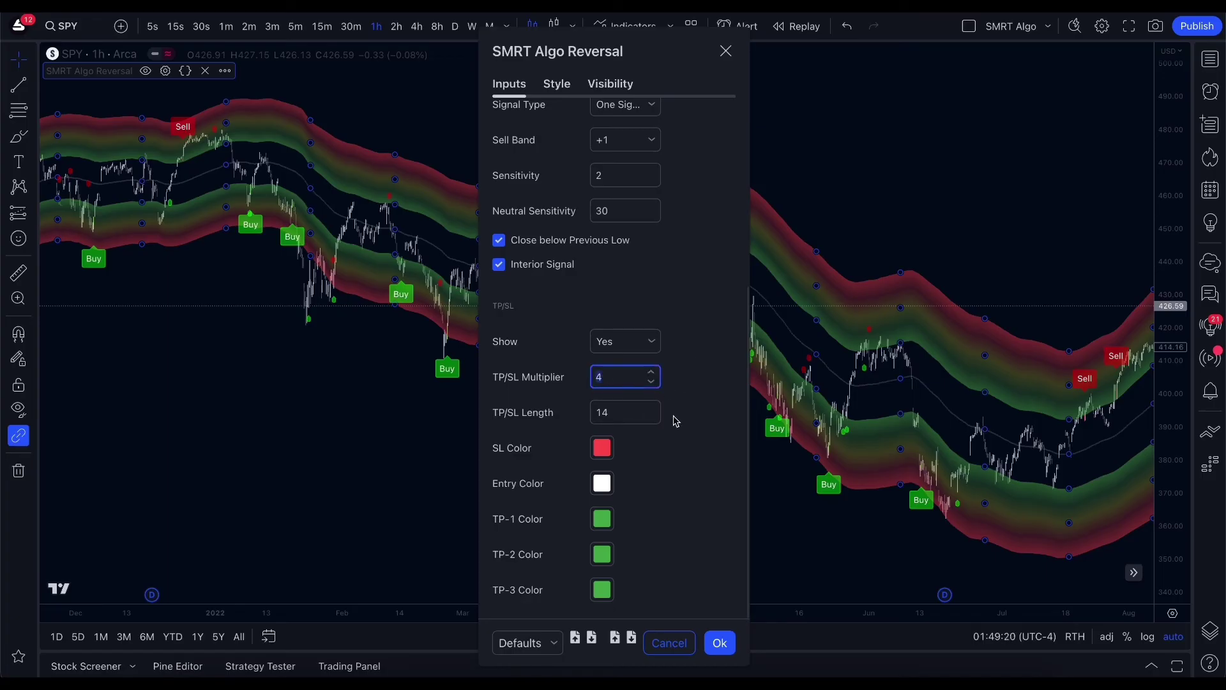
{"action": "left_click_drag", "start_coordinate": [651, 415], "coordinate": [581, 412]}
{"action": "left_click", "coordinate": [720, 424]}
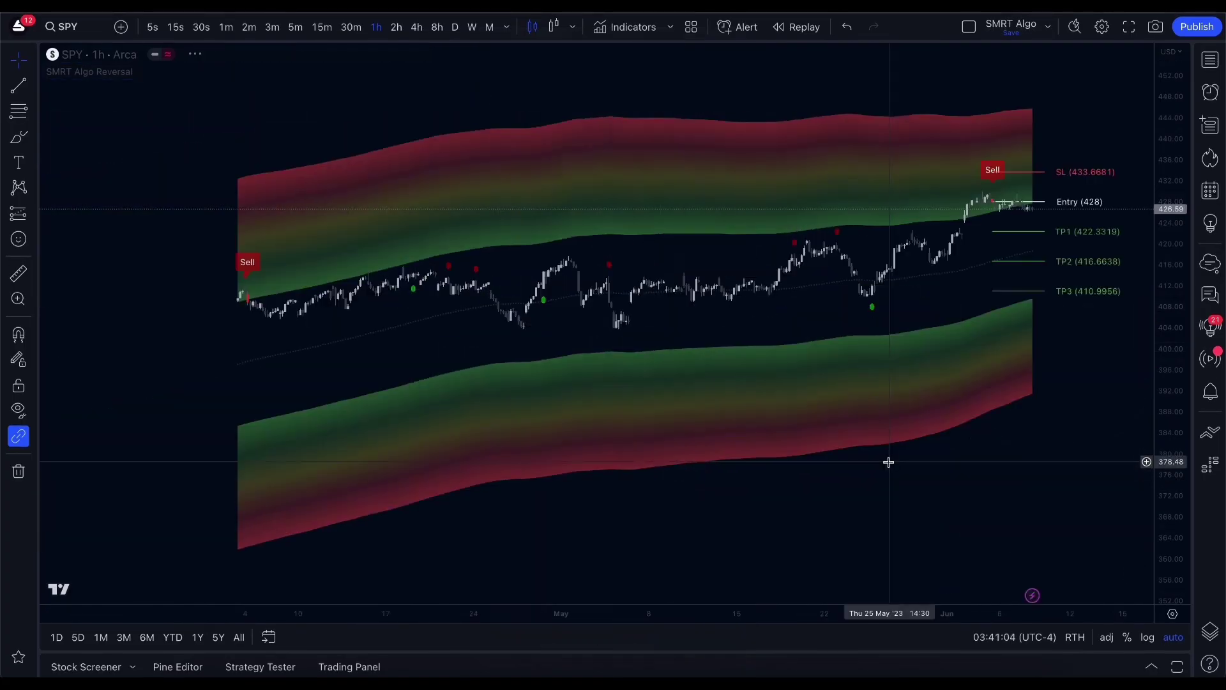
- Switch the chart to XAUUSD and pan and zoom to inspect its signals
{"action": "type", "text": "XAUUSD"}
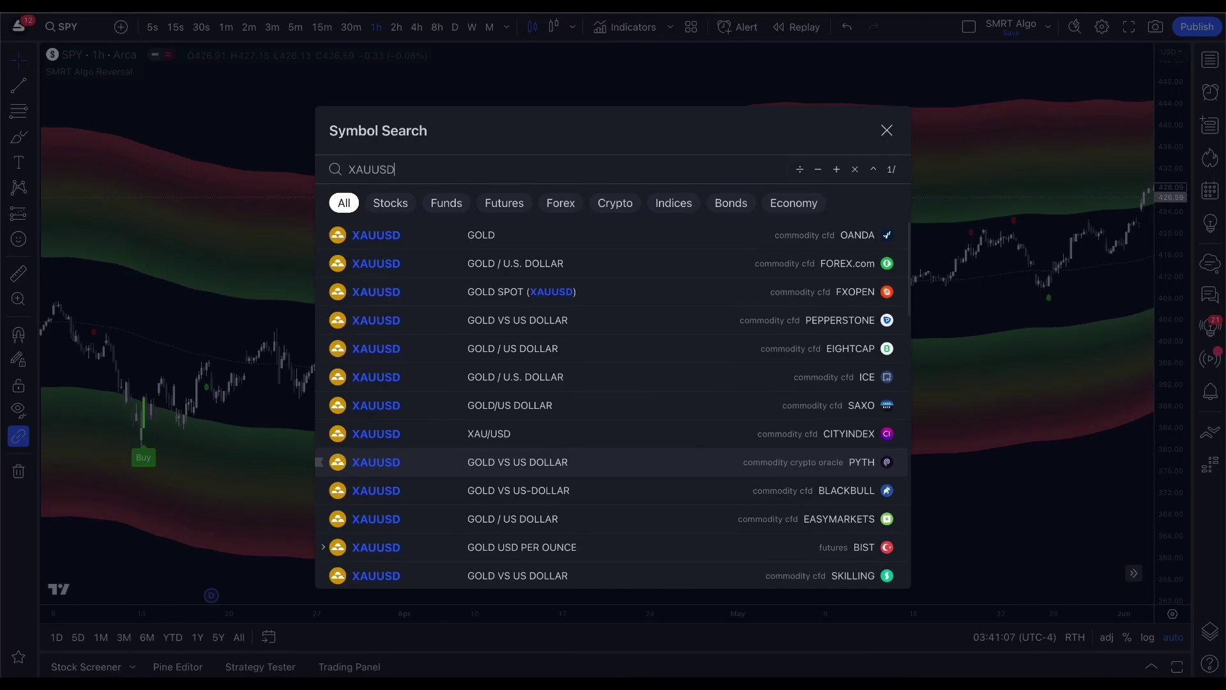
{"action": "key", "text": "Return"}
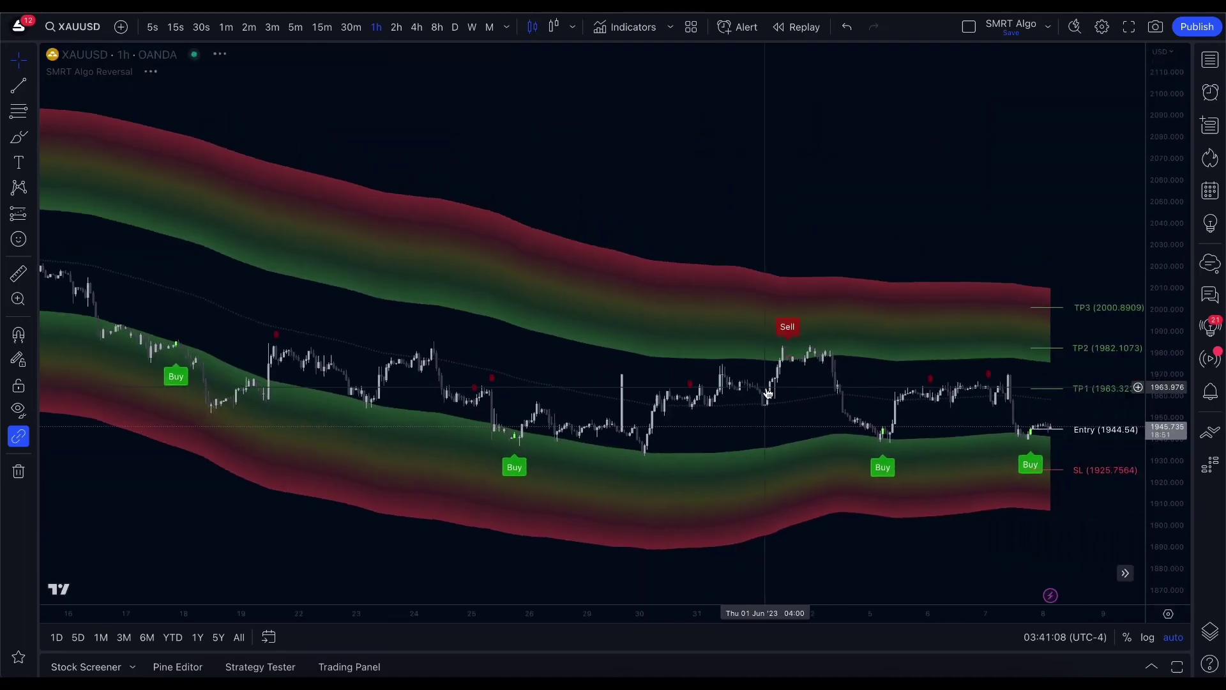
{"action": "left_click_drag", "start_coordinate": [765, 388], "coordinate": [748, 388]}
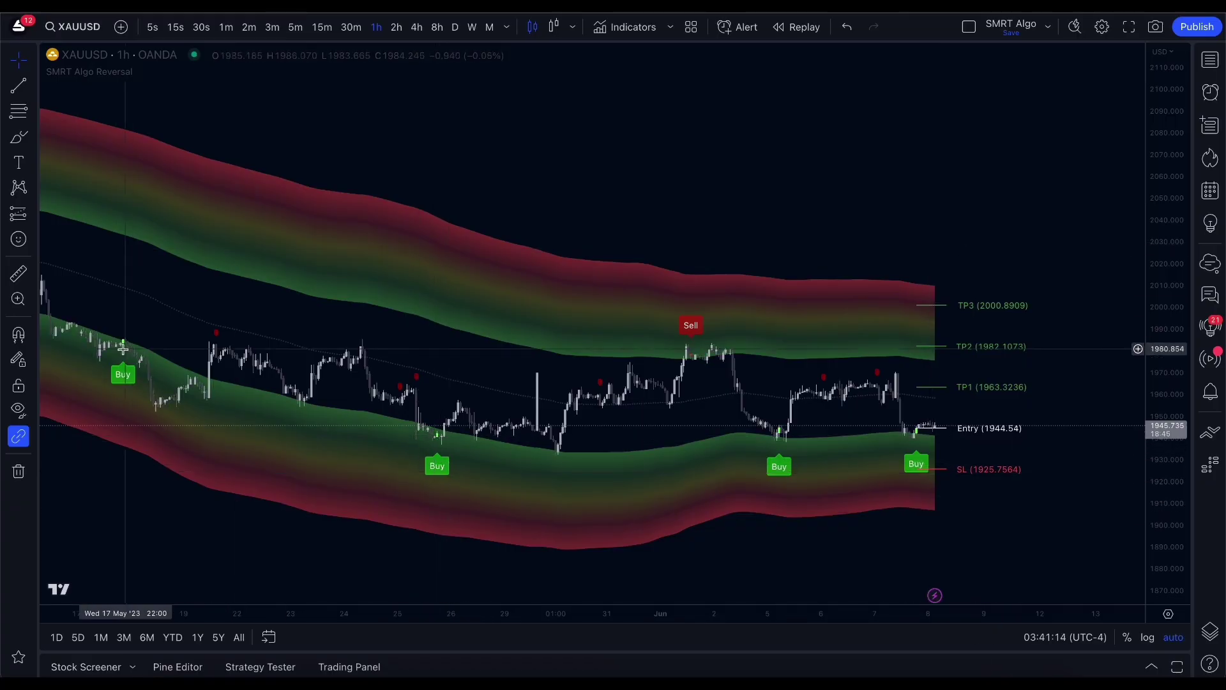
{"action": "scroll", "coordinate": [466, 378], "scroll_direction": "down", "scroll_amount": 2}
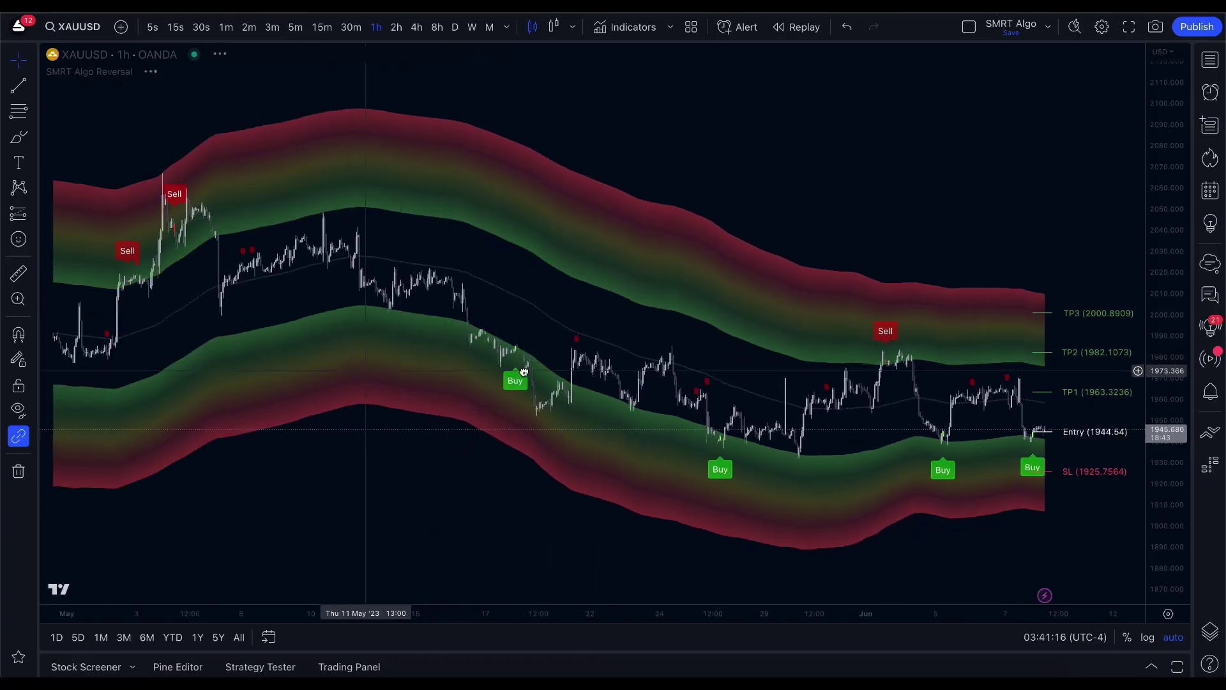
{"action": "scroll", "coordinate": [330, 140], "scroll_direction": "up", "scroll_amount": 3}
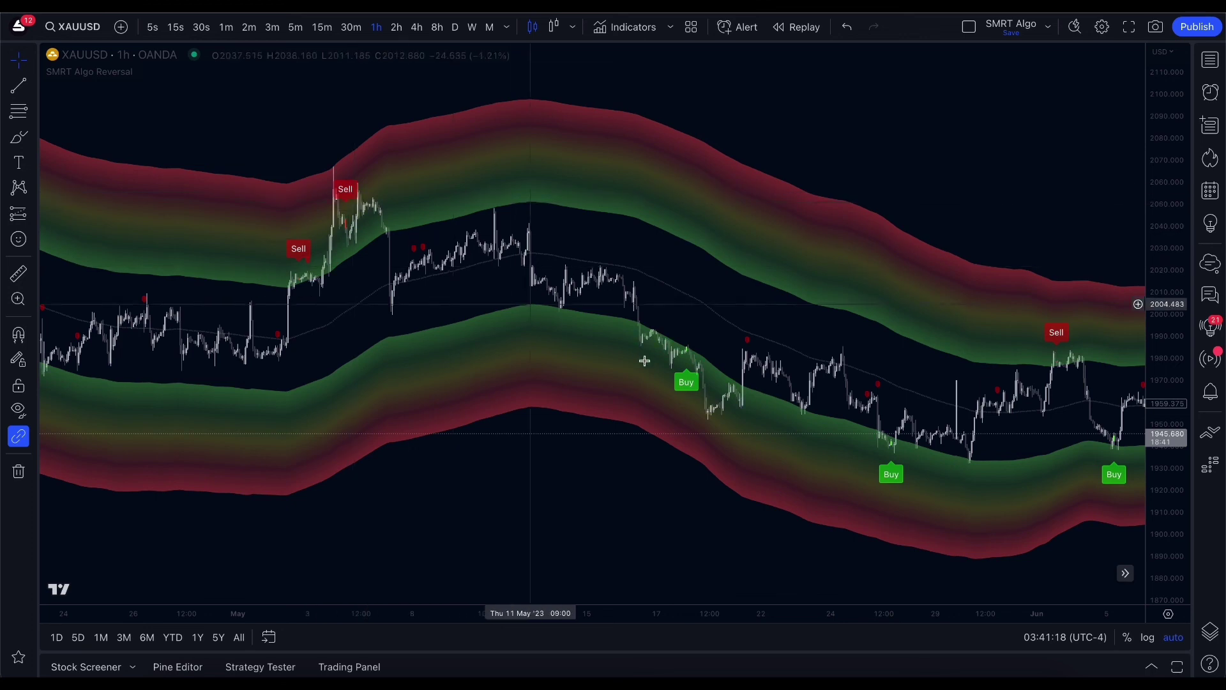